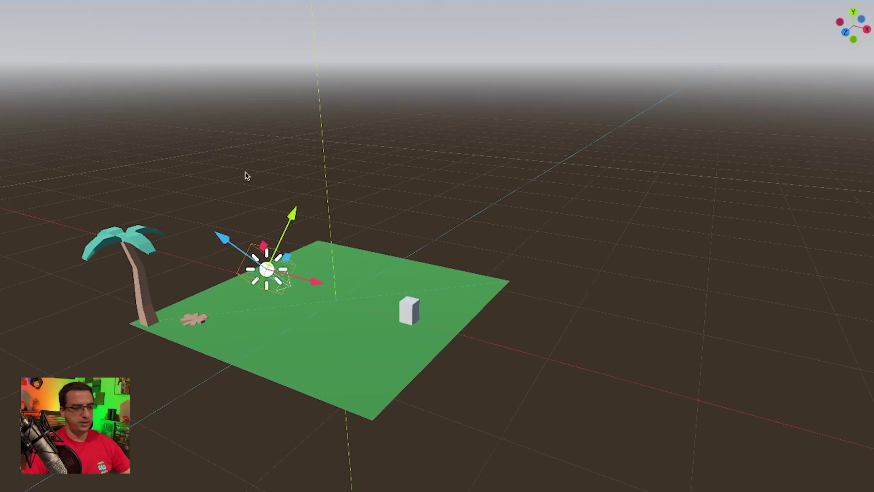
{"action": "scroll", "coordinate": [346, 296], "scroll_direction": "up", "scroll_amount": 2}
{"action": "middle_click_drag", "start_coordinate": [303, 297], "coordinate": [320, 298], "text": "shift"}
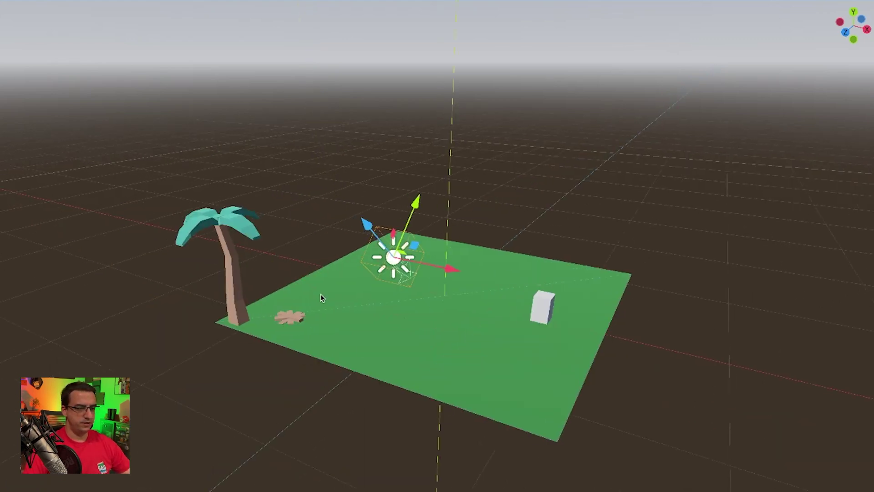
{"action": "scroll", "coordinate": [519, 342], "scroll_direction": "down", "scroll_amount": 3}
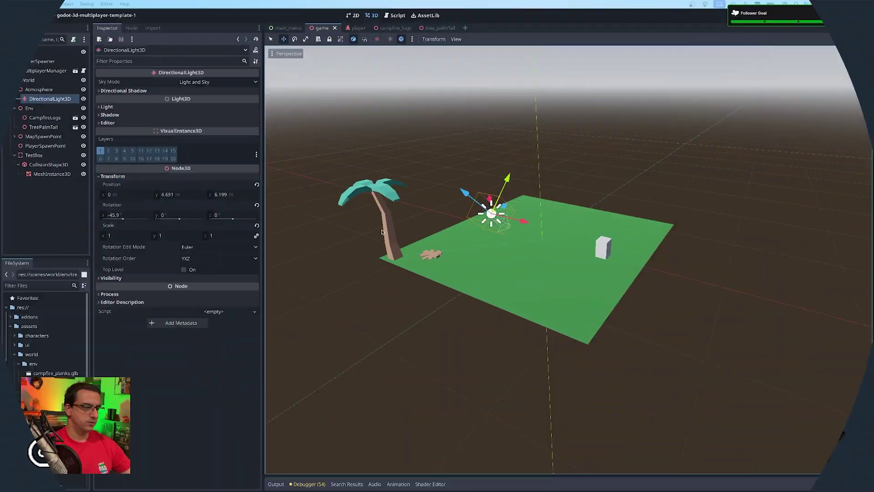
{"action": "scroll", "coordinate": [405, 228], "scroll_direction": "up", "scroll_amount": 6}
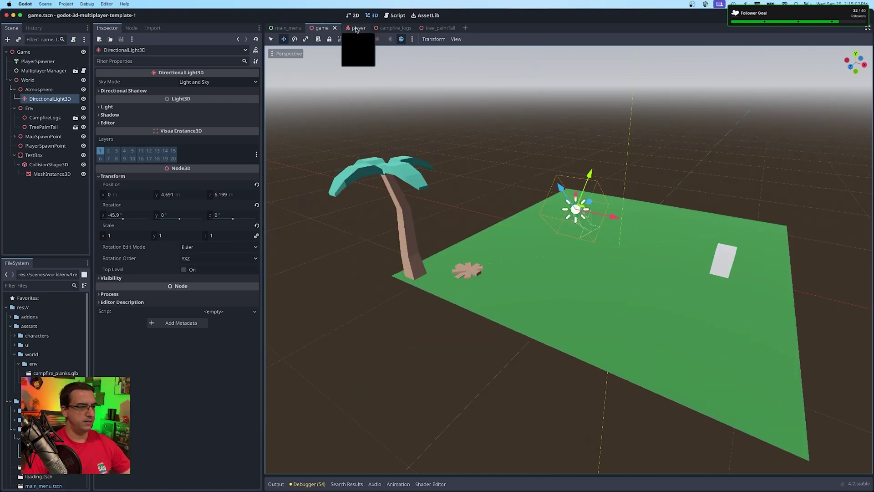
{"action": "left_click", "coordinate": [357, 29]}
{"action": "middle_click_drag", "start_coordinate": [636, 239], "coordinate": [600, 255]}
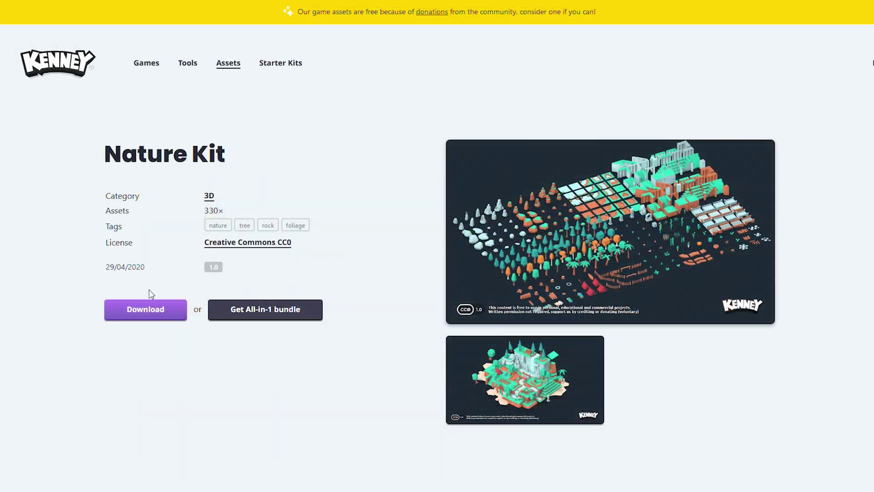
- Download the Nature Kit 3D asset pack from the Kenney website
{"action": "left_click", "coordinate": [145, 310]}
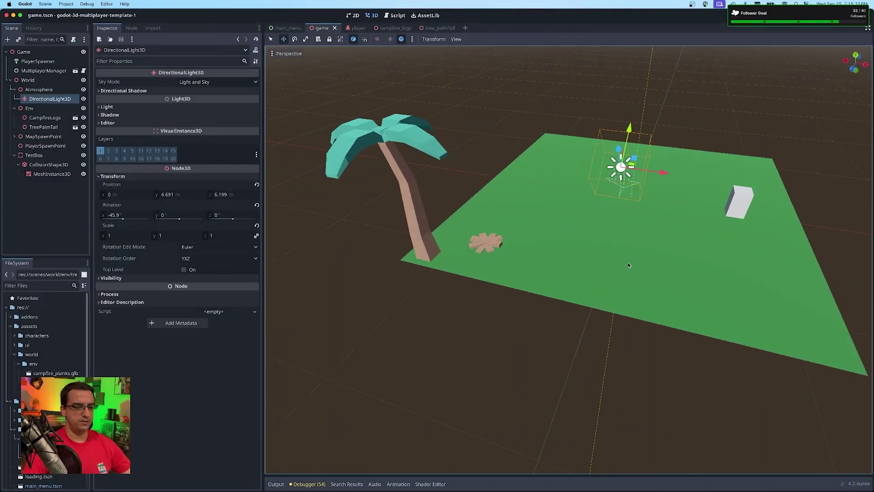
{"action": "mouse_move", "coordinate": [591, 261]}
{"action": "right_mouse_down"}
{"action": "mouse_move", "coordinate": [626, 255]}
{"action": "mouse_move", "coordinate": [606, 259]}
{"action": "right_mouse_up"}
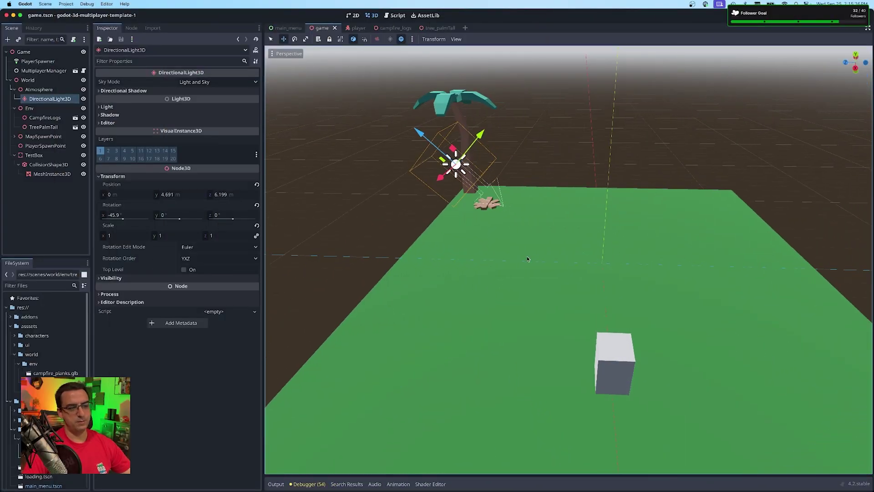
{"action": "right_click_drag", "start_coordinate": [528, 259], "coordinate": [537, 276]}
{"action": "mouse_move", "coordinate": [632, 290]}
{"action": "middle_mouse_down", "text": "shift"}
{"action": "mouse_move", "coordinate": [583, 233]}
{"action": "mouse_move", "coordinate": [631, 272]}
{"action": "middle_mouse_up", "text": "shift"}
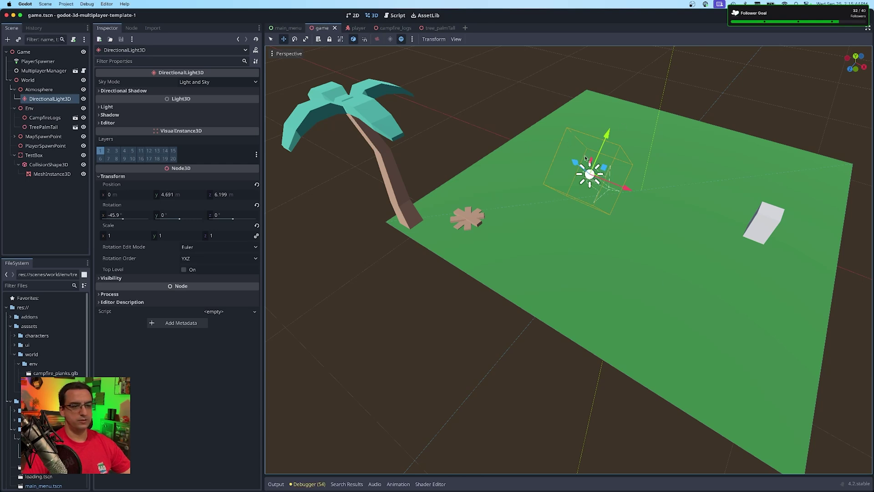
{"action": "right_click_drag", "start_coordinate": [689, 314], "coordinate": [635, 258]}
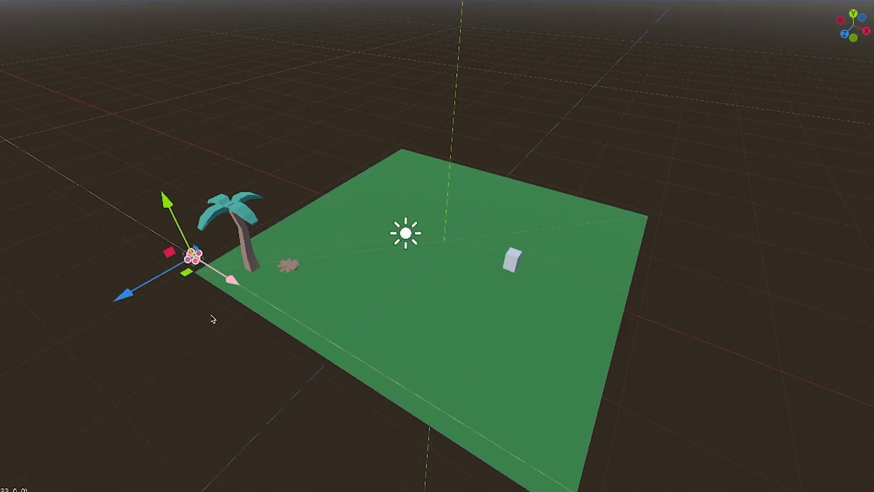
- Position a large rock beside the palm tree at the corner of the green ground
{"action": "right_click_drag", "start_coordinate": [412, 322], "coordinate": [480, 292]}
{"action": "right_click_drag", "start_coordinate": [421, 246], "coordinate": [445, 351]}
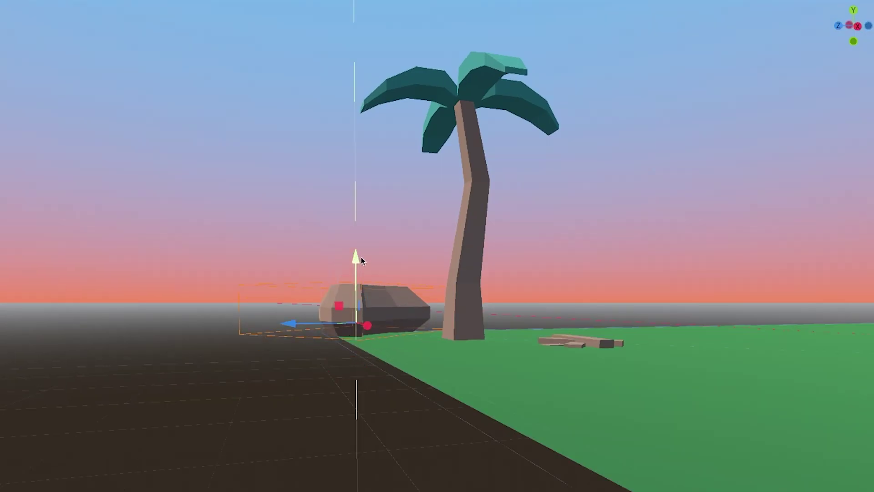
{"action": "right_click_drag", "start_coordinate": [362, 256], "coordinate": [543, 312]}
{"action": "left_click_drag", "start_coordinate": [485, 266], "coordinate": [624, 279]}
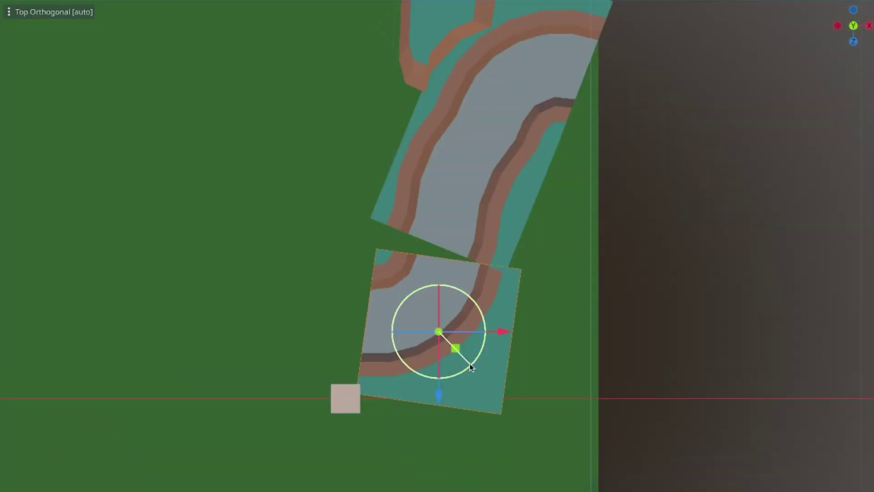
- Rotate and align the river tiles and the stepped bridge so they form one connected stream across the ground
{"action": "left_click_drag", "start_coordinate": [469, 365], "coordinate": [408, 374]}
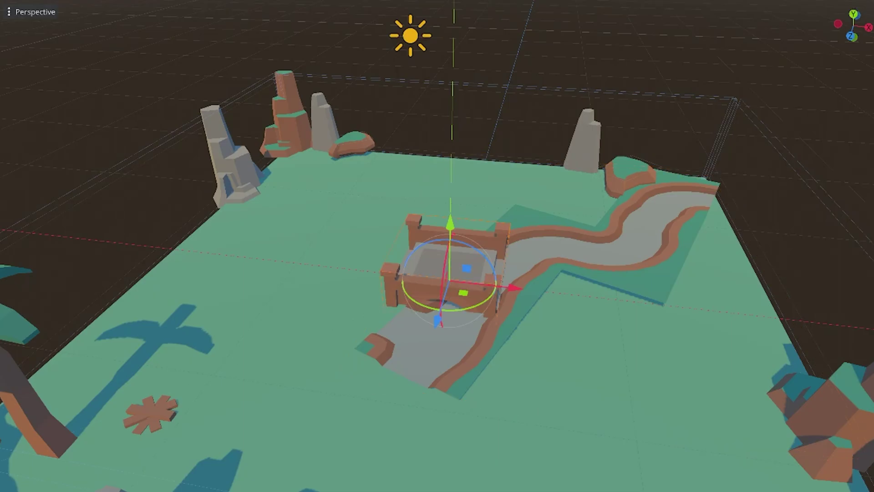
{"action": "left_click_drag", "start_coordinate": [514, 299], "coordinate": [562, 304]}
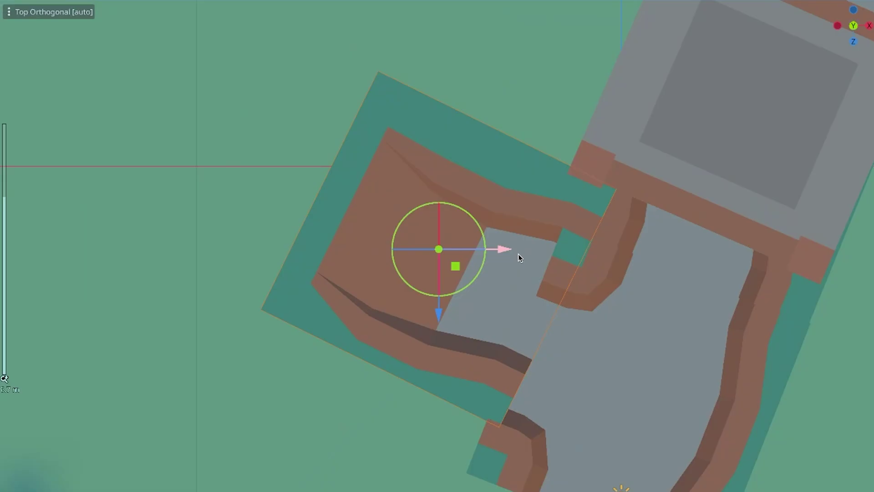
{"action": "left_click_drag", "start_coordinate": [391, 333], "coordinate": [474, 238]}
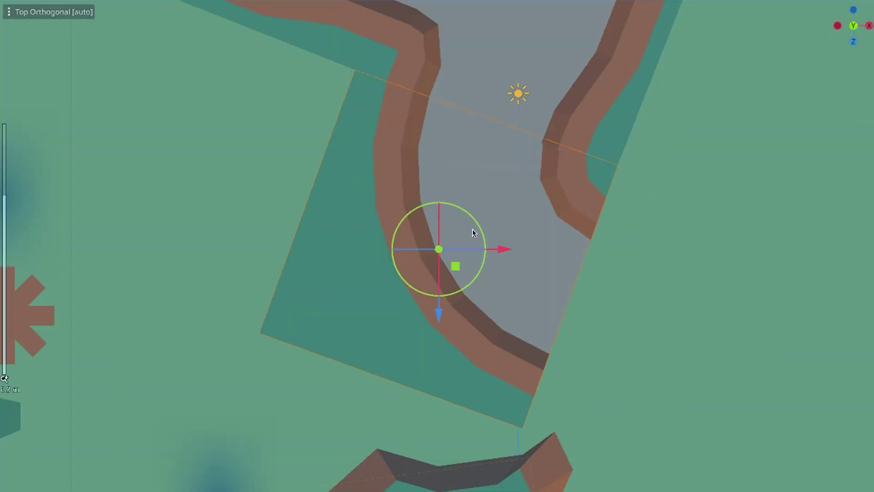
{"action": "left_click_drag", "start_coordinate": [474, 233], "coordinate": [537, 191]}
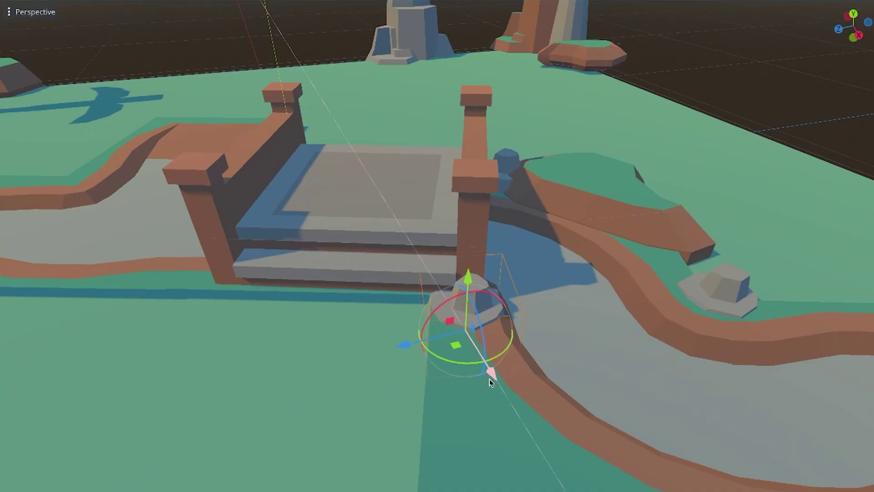
- Adjust the small stone beside the bridge, the tall rock on the river bank and the rock at the far corner of the ground
{"action": "left_click_drag", "start_coordinate": [492, 377], "coordinate": [449, 358]}
{"action": "middle_click_drag", "start_coordinate": [436, 329], "coordinate": [440, 328]}
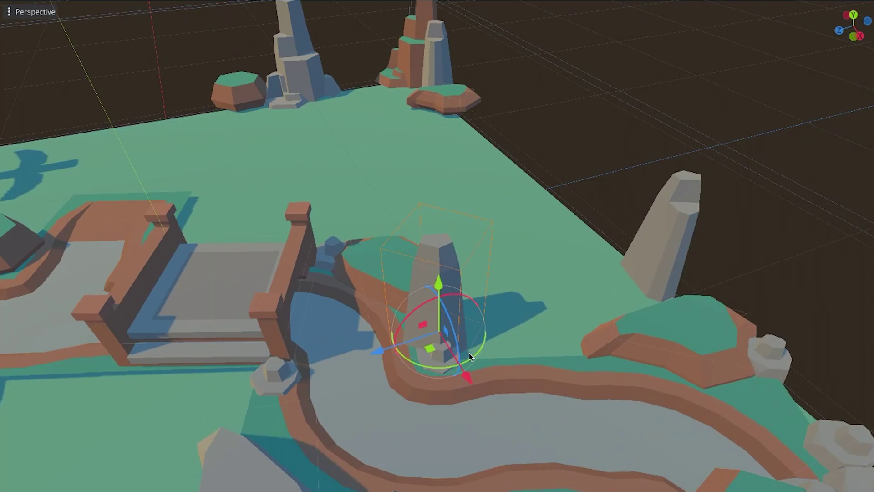
{"action": "left_click_drag", "start_coordinate": [469, 357], "coordinate": [440, 366]}
{"action": "left_click_drag", "start_coordinate": [441, 351], "coordinate": [436, 345]}
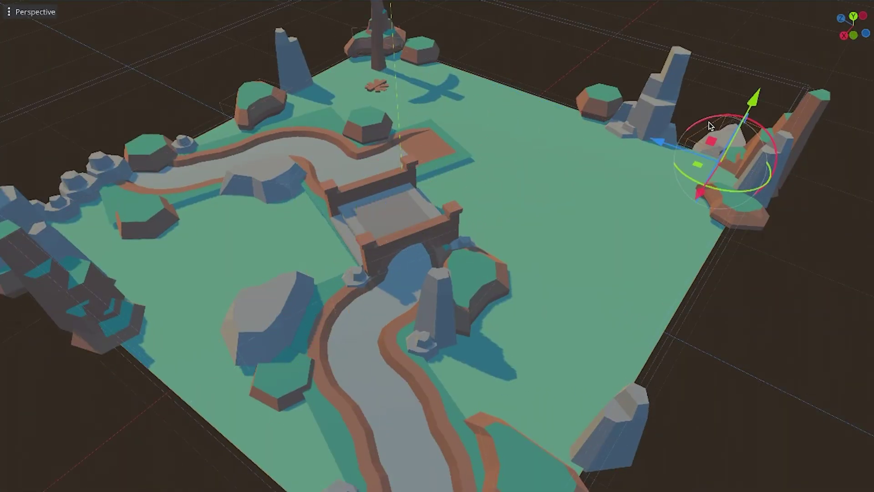
{"action": "left_click_drag", "start_coordinate": [712, 126], "coordinate": [709, 151]}
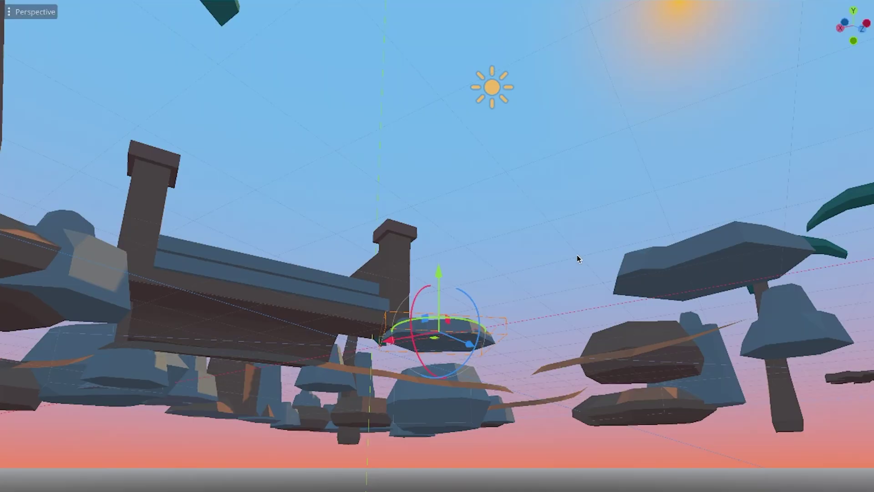
- Raise the flat stone slightly and rotate it to fit between the rocks along the river bank
{"action": "middle_click_drag", "start_coordinate": [578, 255], "coordinate": [441, 267]}
{"action": "left_click_drag", "start_coordinate": [442, 269], "coordinate": [442, 266]}
{"action": "middle_click_drag", "start_coordinate": [441, 267], "coordinate": [439, 283]}
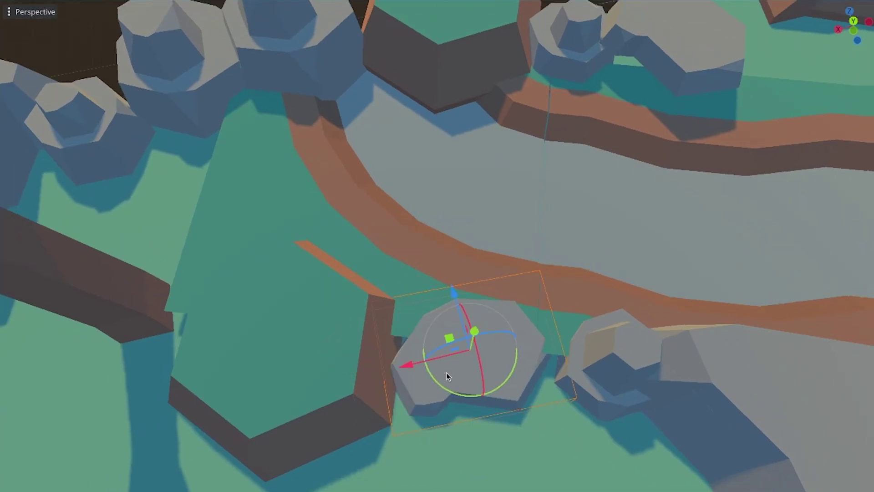
{"action": "left_click_drag", "start_coordinate": [445, 377], "coordinate": [503, 368]}
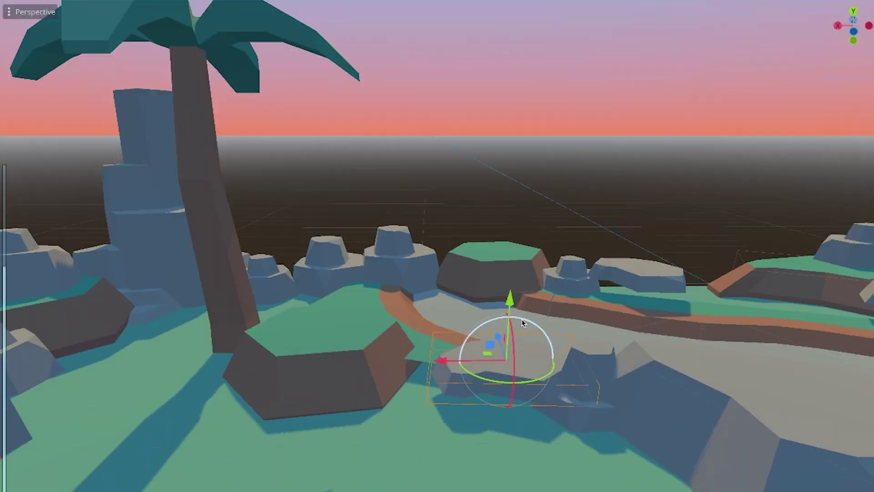
{"action": "left_click_drag", "start_coordinate": [523, 323], "coordinate": [537, 414]}
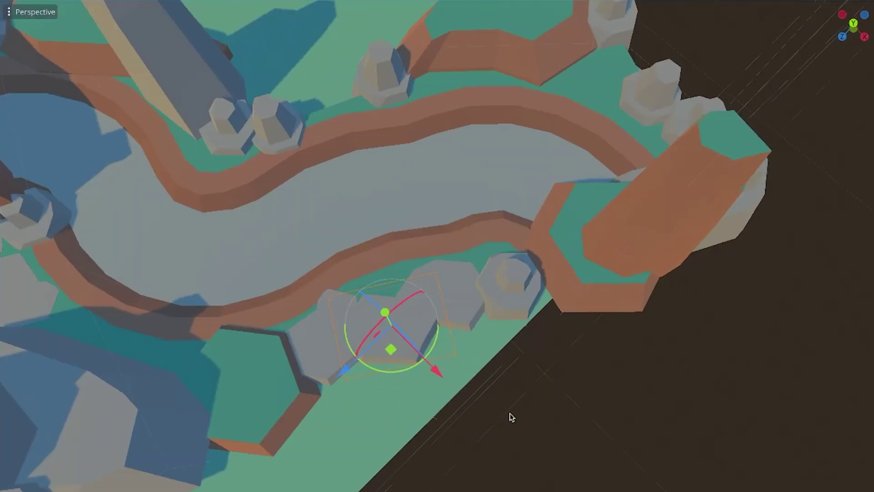
- Position the stones along the river edges and lower the selected object in the clearing near the stepping stones
{"action": "left_click_drag", "start_coordinate": [439, 367], "coordinate": [388, 165]}
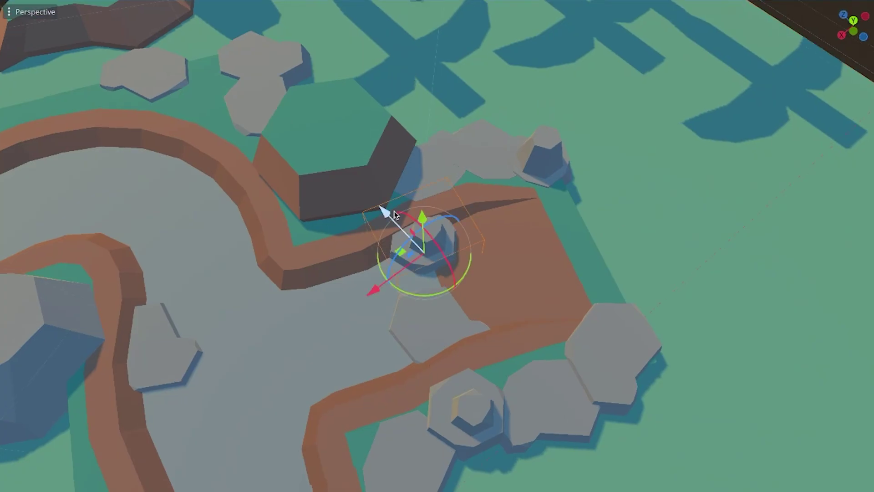
{"action": "left_click_drag", "start_coordinate": [389, 212], "coordinate": [425, 158]}
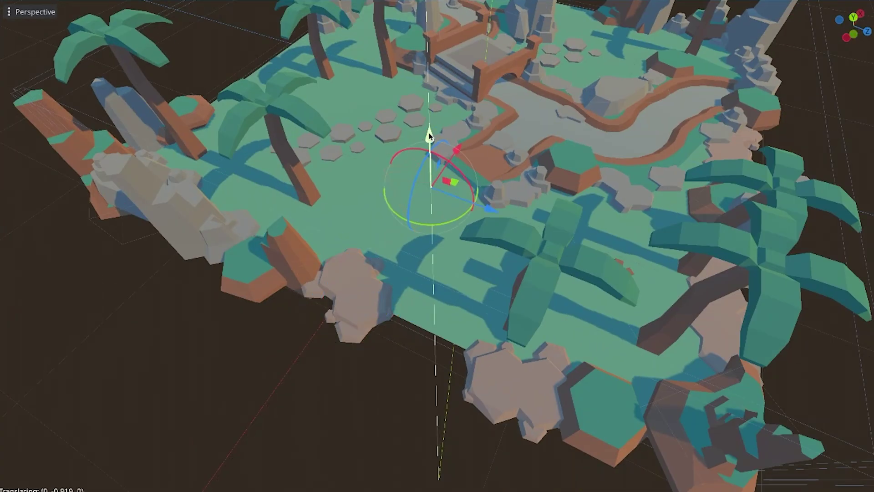
{"action": "left_click_drag", "start_coordinate": [431, 137], "coordinate": [453, 343]}
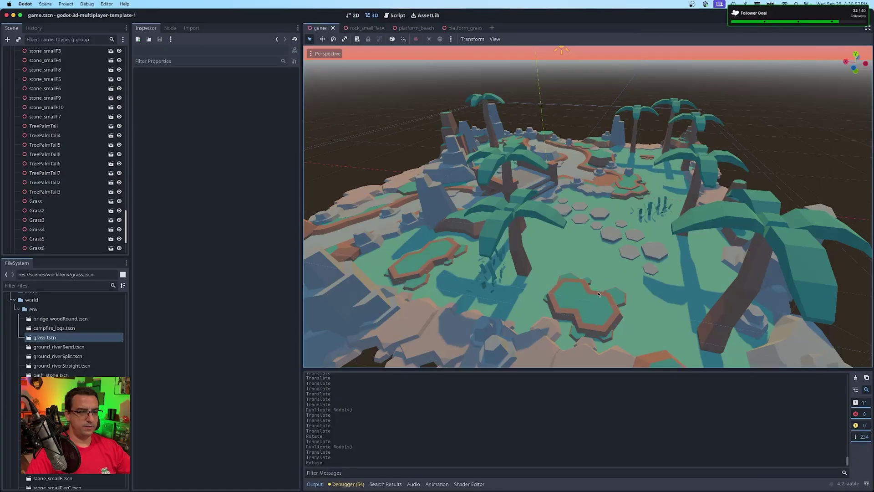
- Arrange the three running debug game windows in one vertical column without overlap
{"action": "scroll", "coordinate": [599, 294], "scroll_direction": "down", "scroll_amount": 10}
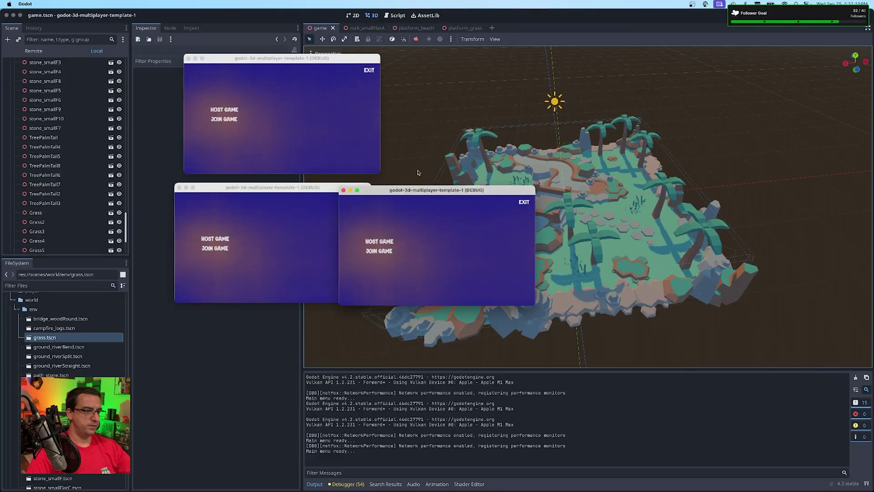
{"action": "left_click_drag", "start_coordinate": [410, 191], "coordinate": [246, 319]}
{"action": "left_click_drag", "start_coordinate": [243, 191], "coordinate": [250, 188]}
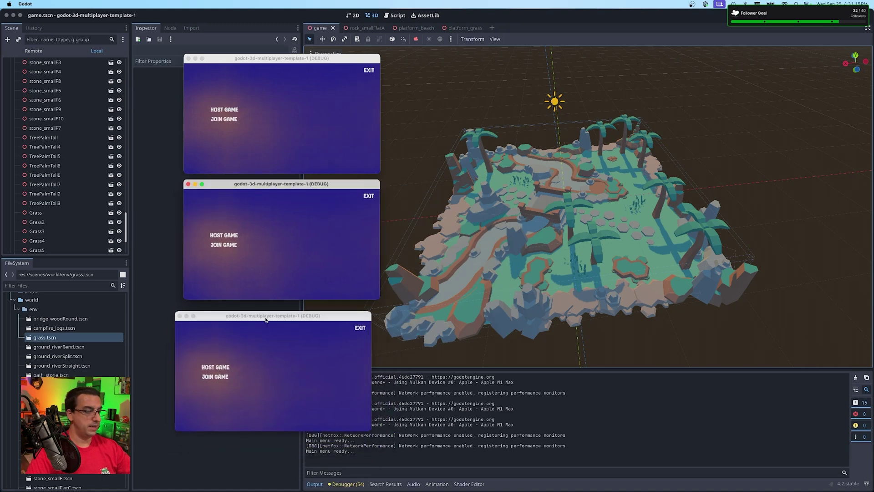
{"action": "left_click_drag", "start_coordinate": [270, 319], "coordinate": [275, 311]}
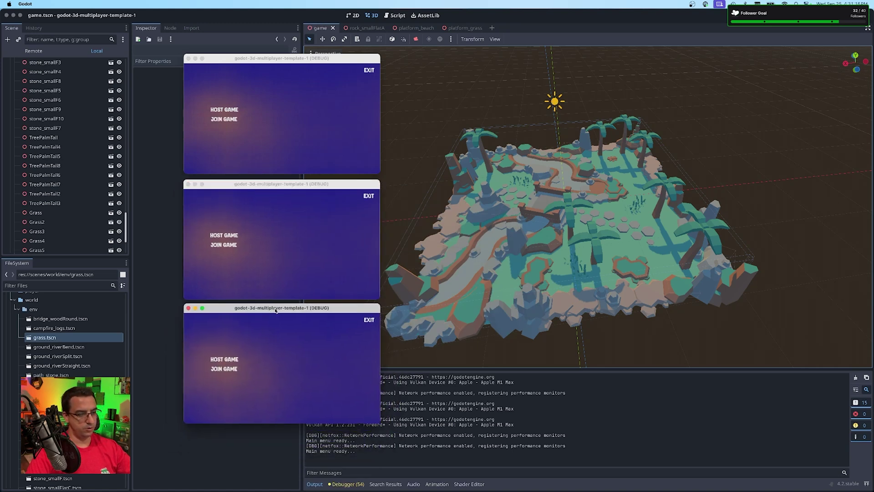
- Host a game in the first debug window and walk the character across the island and over the bridge
{"action": "left_click", "coordinate": [229, 110]}
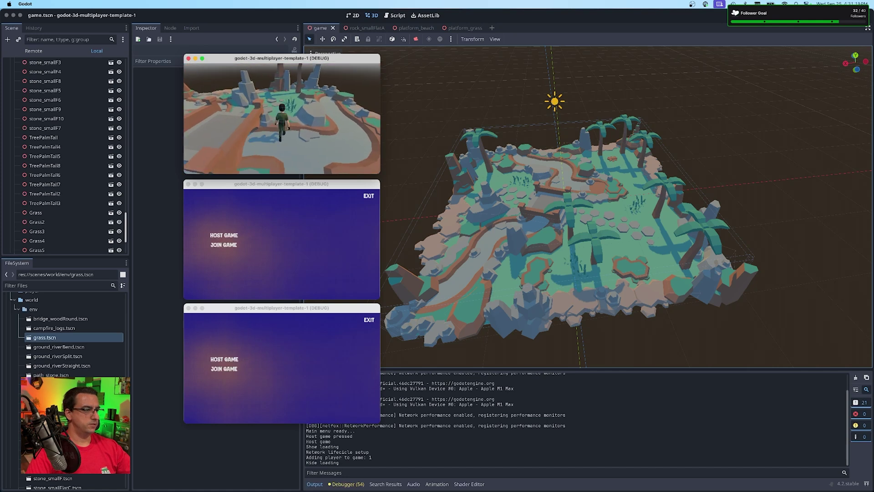
{"action": "key", "text": "w"}
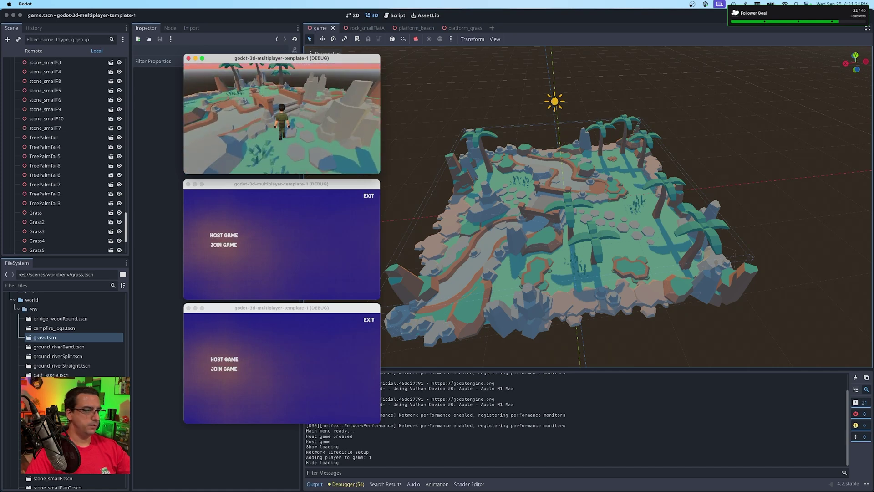
{"action": "key", "text": "w"}
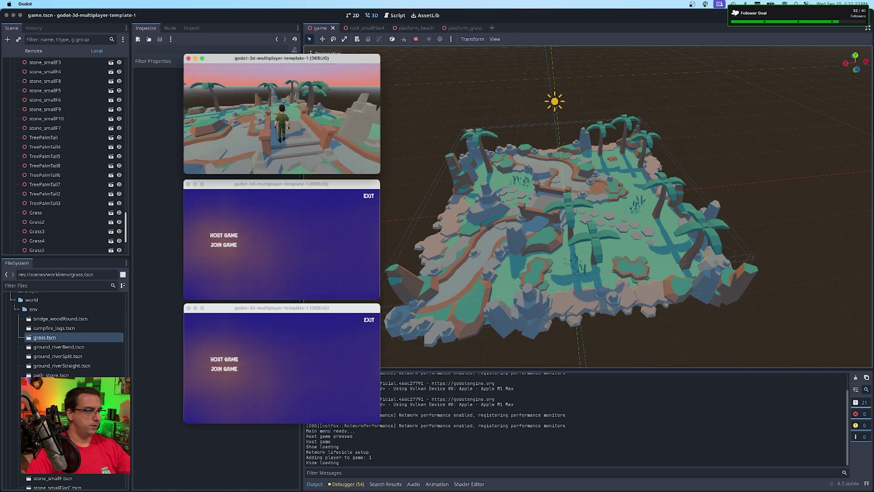
{"action": "key", "text": "super+Tab"}
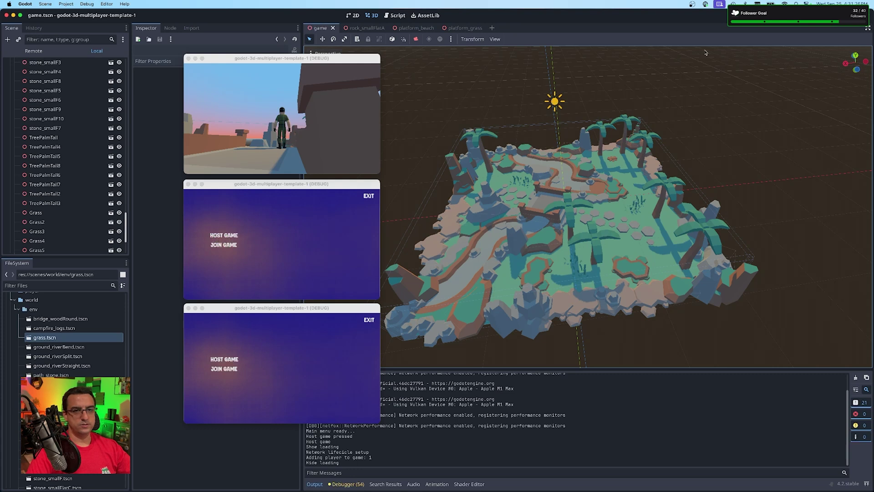
{"action": "key", "text": "super+period"}
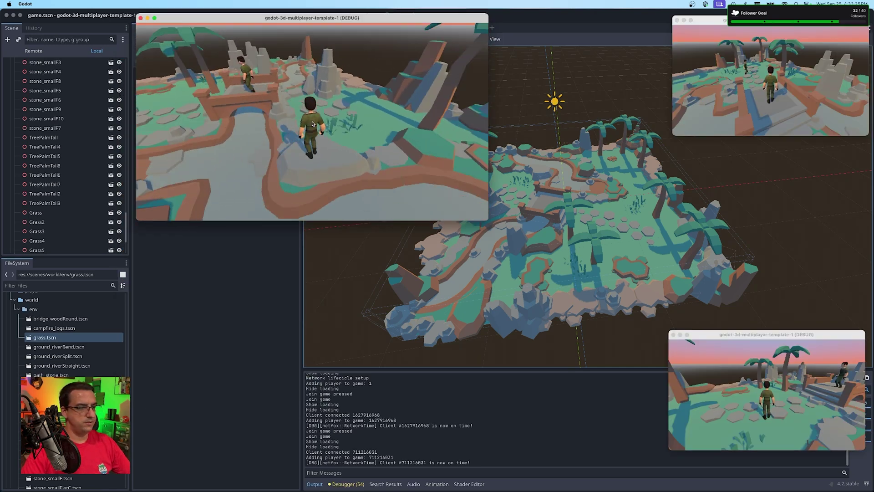
- Test the island in the enlarged game window by running and jumping the character around the bridge, river and rocks
{"action": "key", "text": "w"}
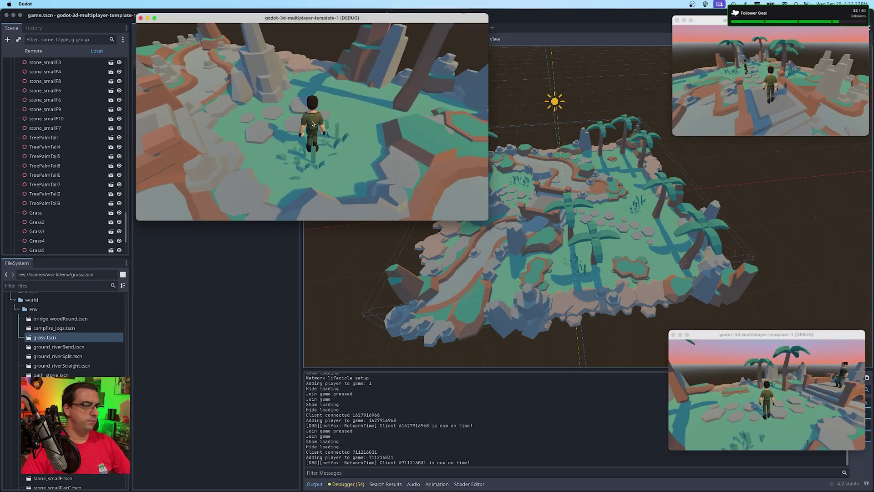
{"action": "key", "text": "w"}
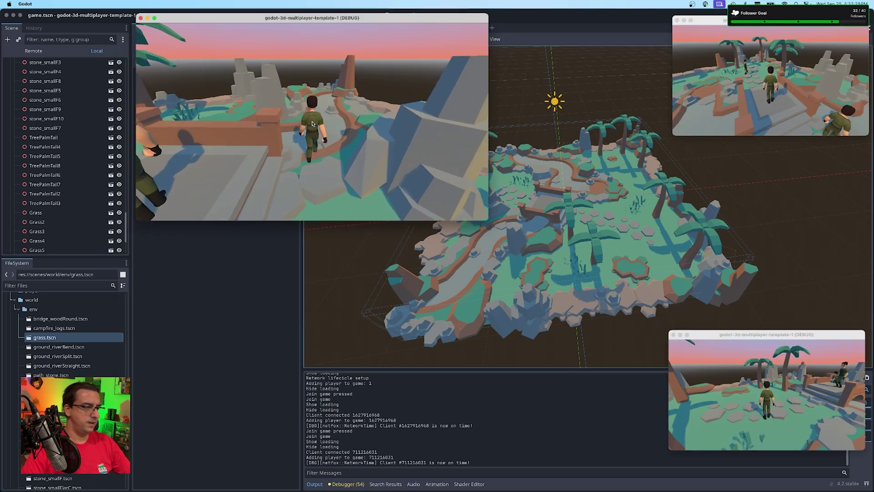
{"action": "key", "text": "w"}
{"action": "key", "text": "space"}
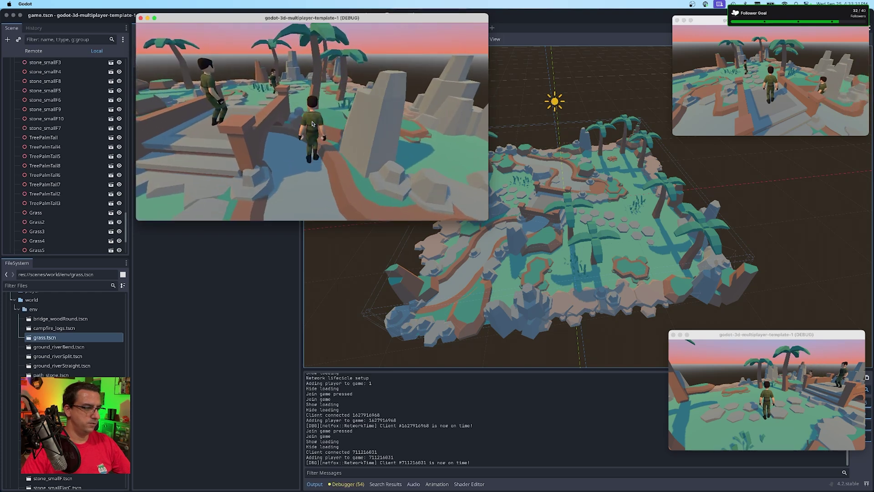
{"action": "key", "text": "w"}
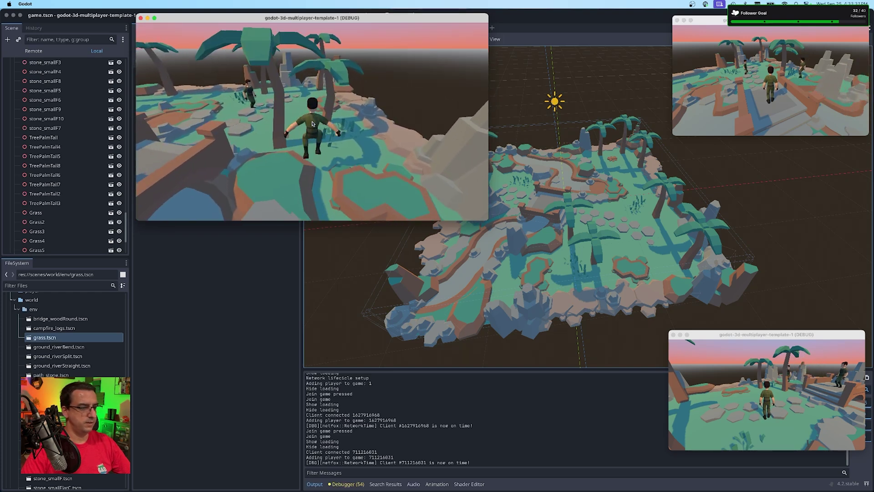
- Walk the character around the island, past the palms and pond, up to the other connected players by the stepping stones
{"action": "key", "text": "w"}
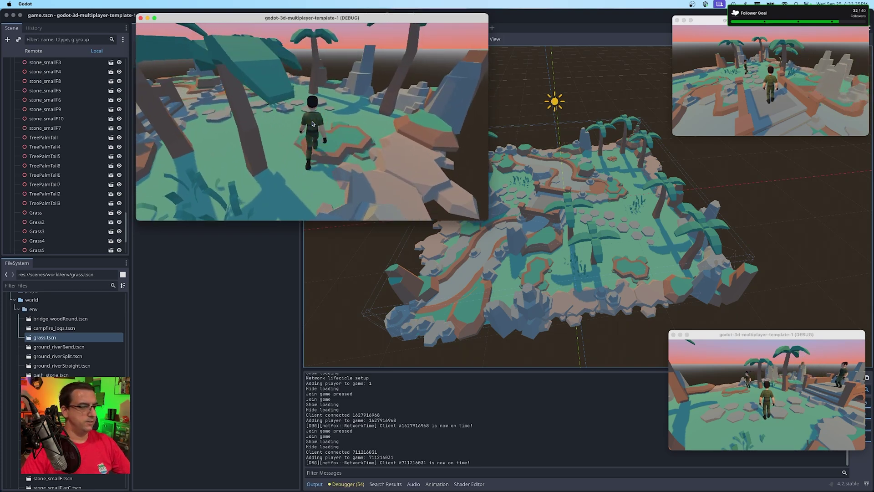
{"action": "key", "text": "w"}
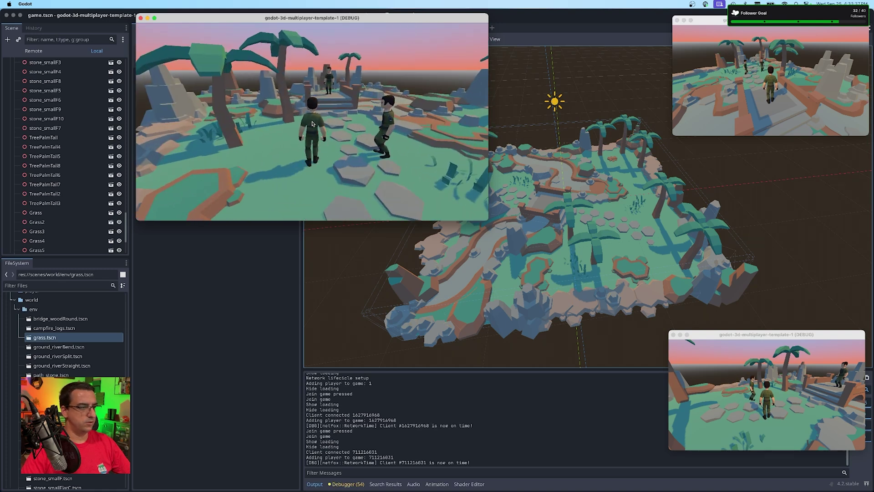
{"action": "key", "text": "w"}
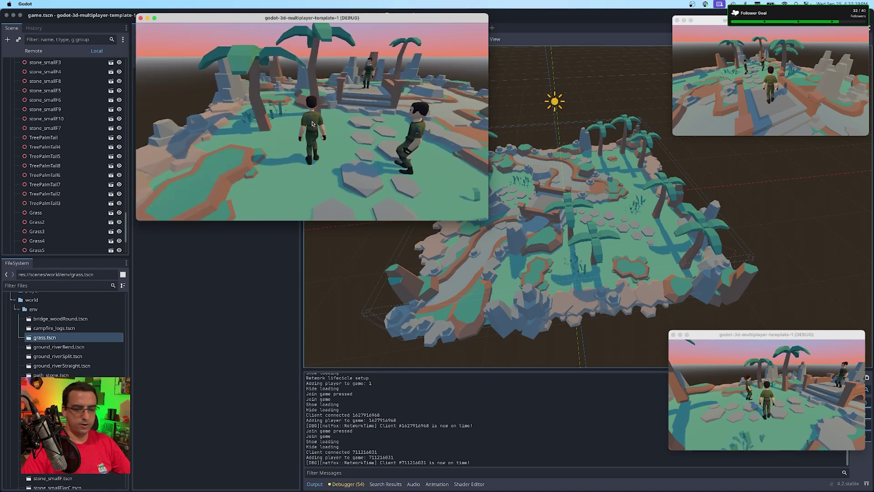
{"action": "key", "text": "w"}
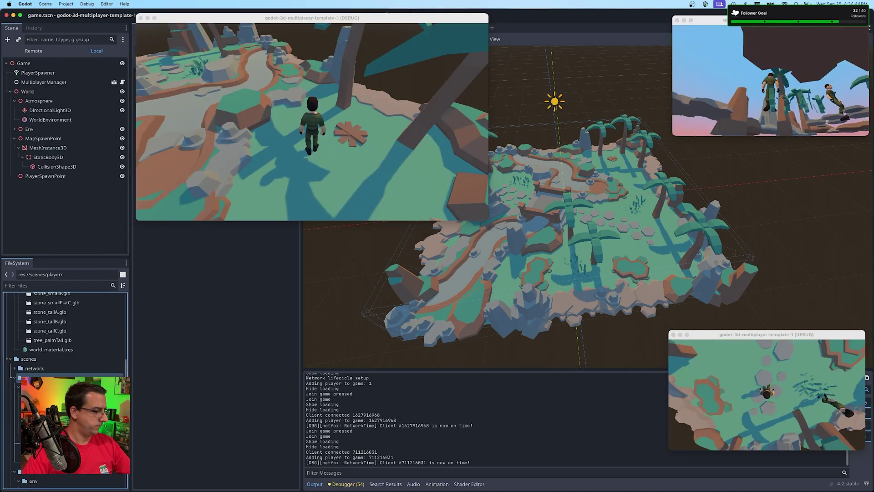
- Look through the fall, idle, move and state_machine scenes in the player's states folder
{"action": "scroll", "coordinate": [64, 332], "scroll_direction": "down", "scroll_amount": 1}
{"action": "scroll", "coordinate": [66, 346], "scroll_direction": "down", "scroll_amount": 3}
{"action": "left_click", "coordinate": [39, 330]}
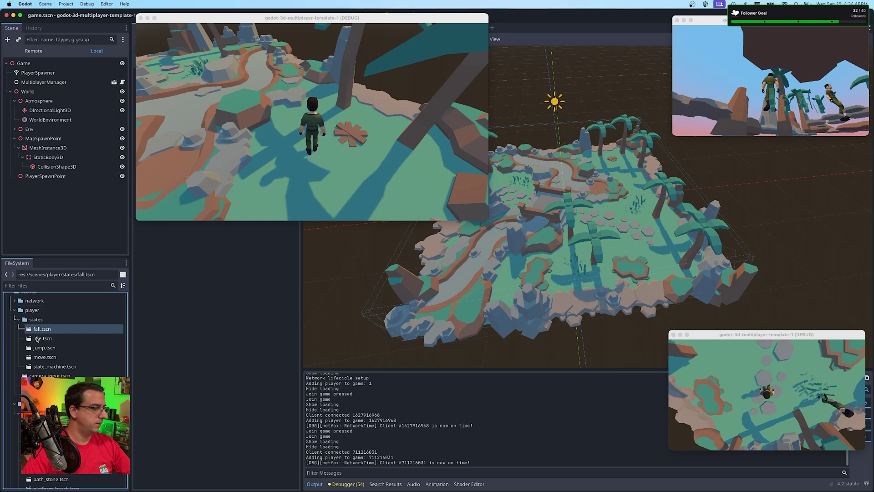
{"action": "left_click", "coordinate": [38, 339]}
{"action": "left_click", "coordinate": [40, 347]}
{"action": "left_click", "coordinate": [42, 330]}
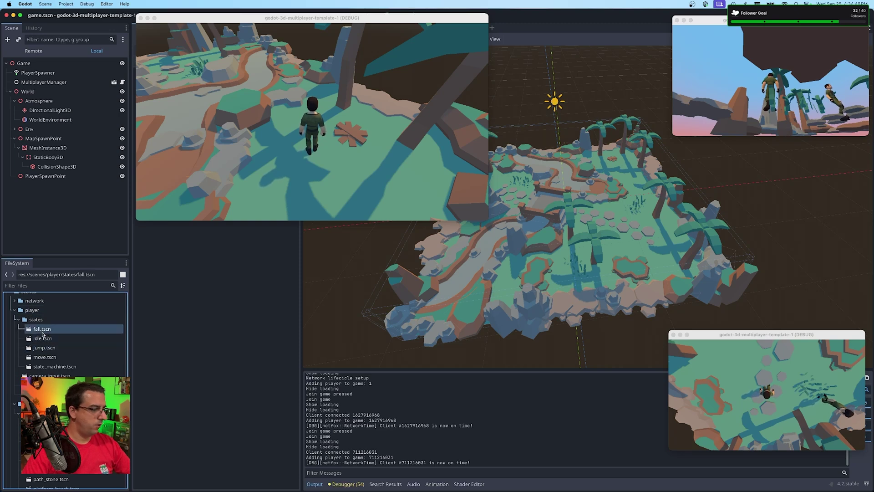
{"action": "left_click", "coordinate": [39, 359]}
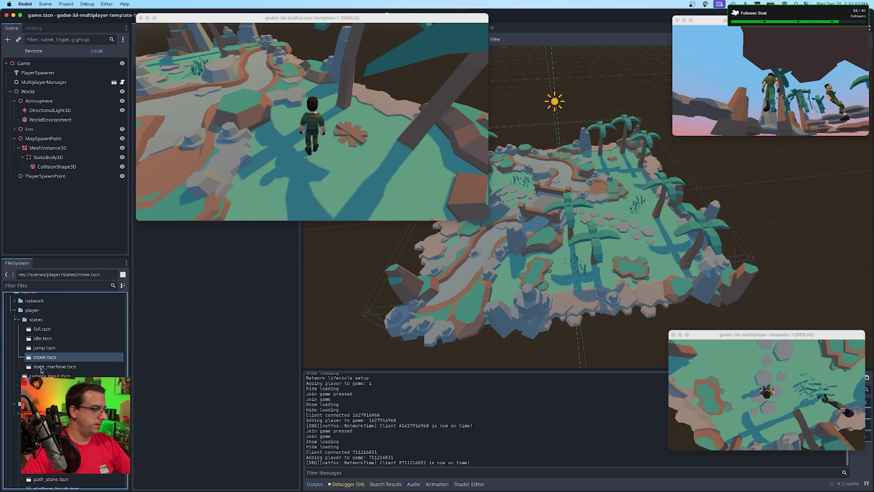
{"action": "left_click", "coordinate": [39, 367]}
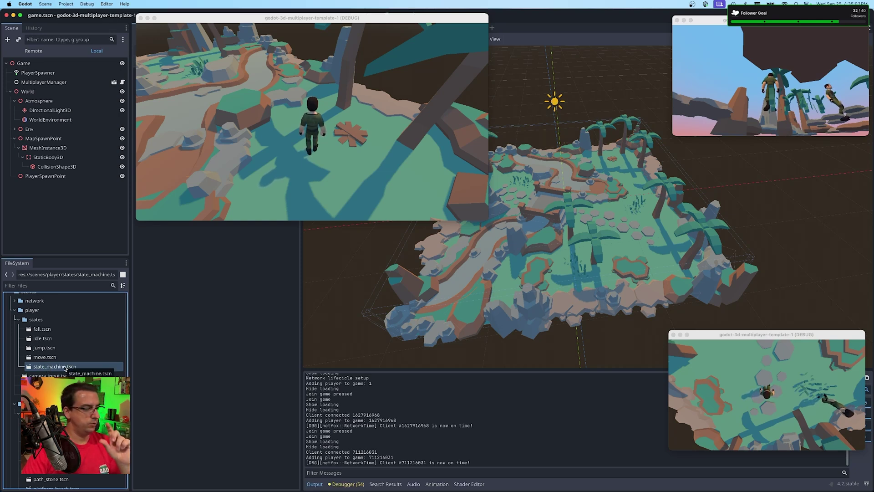
- Open the player.tscn scene and inspect its CameraInput, MilitaryMale and RollbackSynchronizer nodes
{"action": "double_click", "coordinate": [44, 385]}
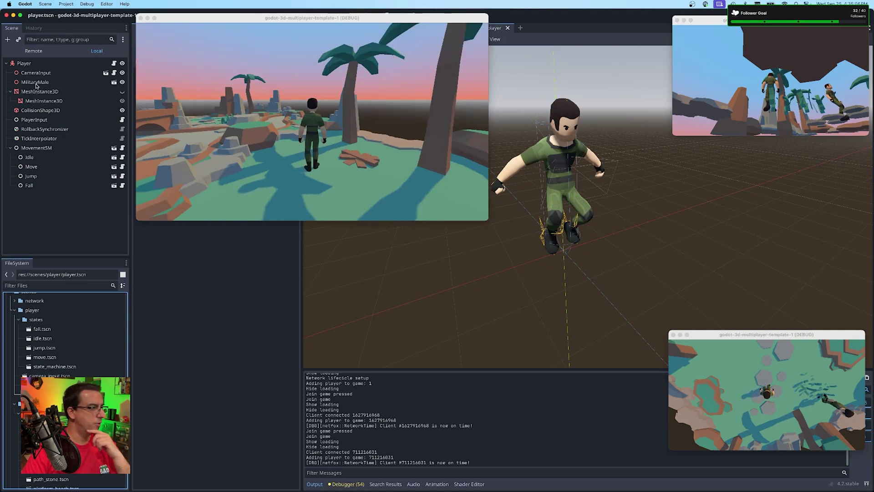
{"action": "left_click", "coordinate": [28, 73]}
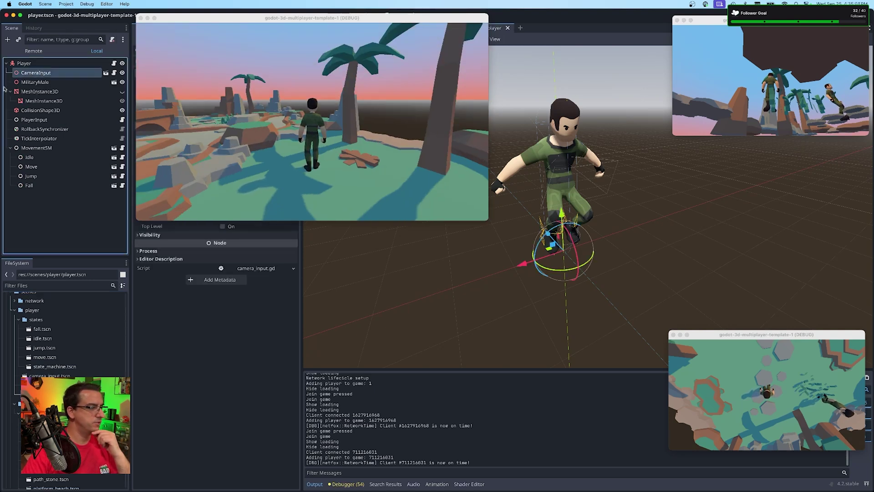
{"action": "left_click", "coordinate": [10, 92]}
{"action": "left_click", "coordinate": [23, 82]}
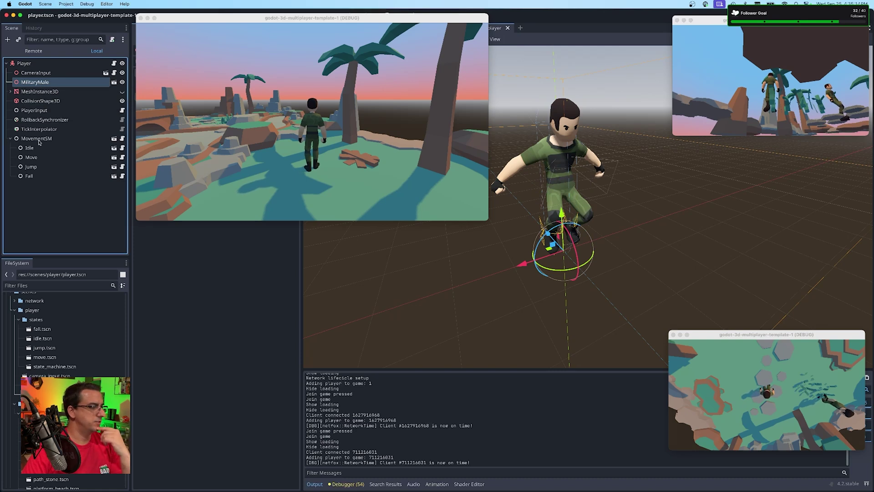
{"action": "left_click", "coordinate": [36, 120]}
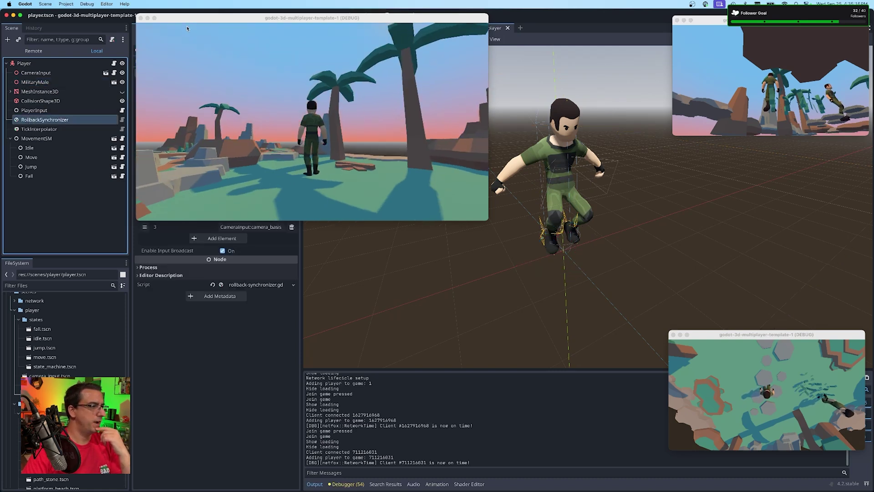
- Stop the running debug game instances and hide the output log
{"action": "key", "text": "super+period"}
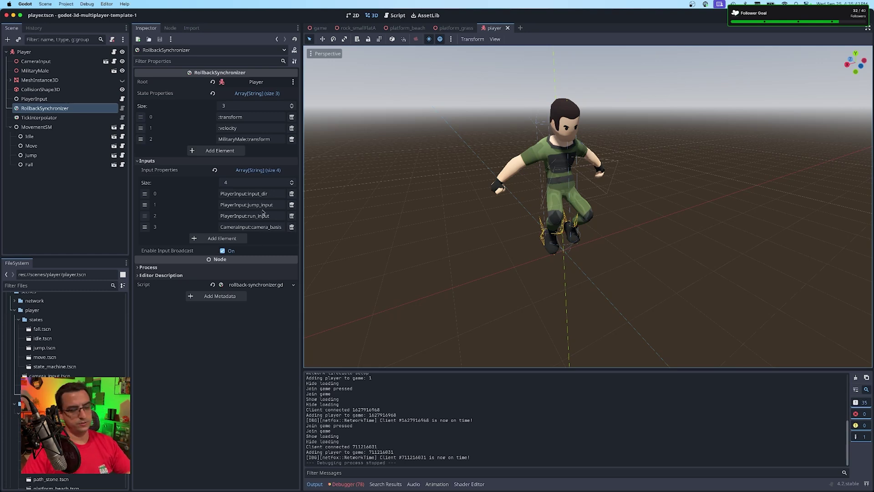
{"action": "left_click", "coordinate": [315, 484]}
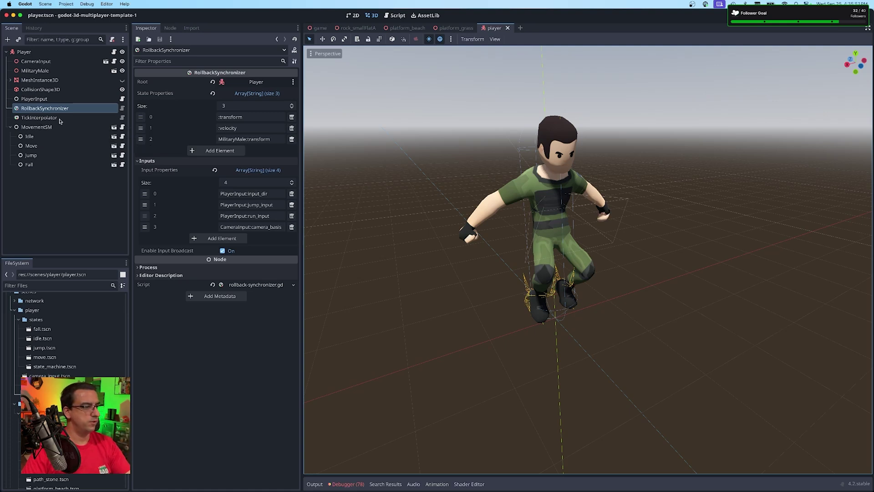
- Examine the properties of the player's TickInterpolator, MovementSM, Jump, Fall and PlayerInput nodes
{"action": "left_click", "coordinate": [40, 118]}
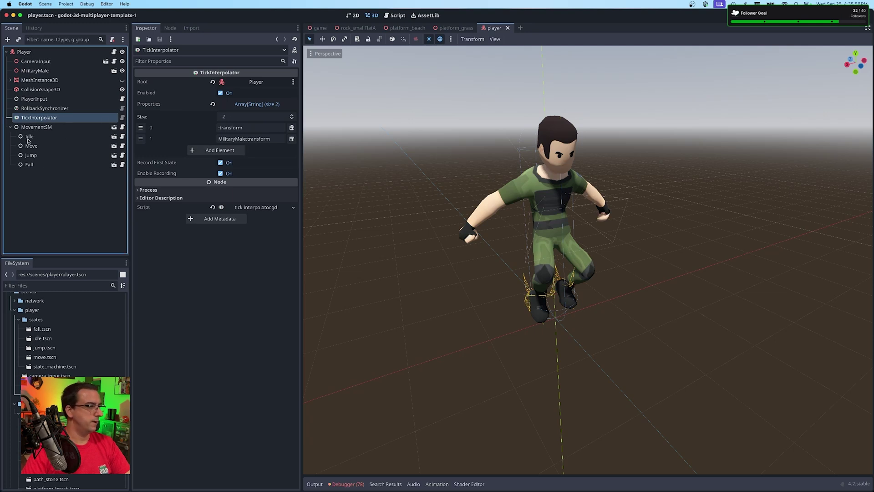
{"action": "left_click", "coordinate": [36, 127]}
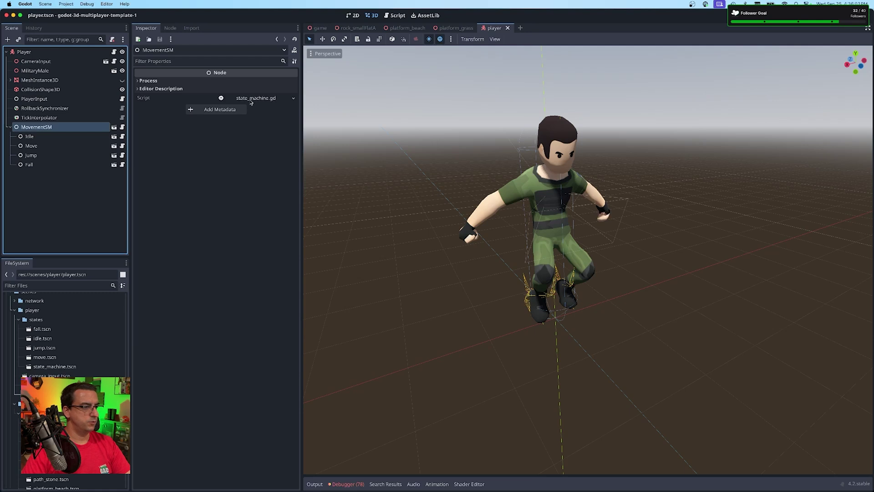
{"action": "left_click", "coordinate": [31, 155]}
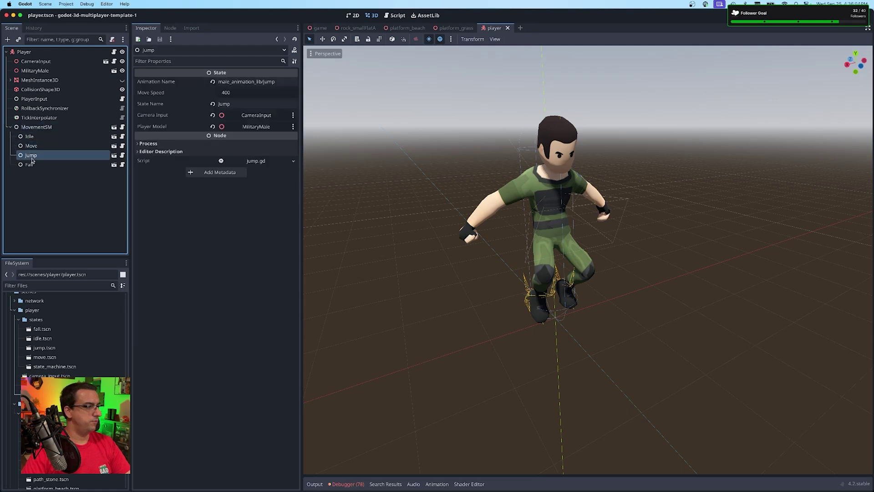
{"action": "left_click", "coordinate": [33, 165]}
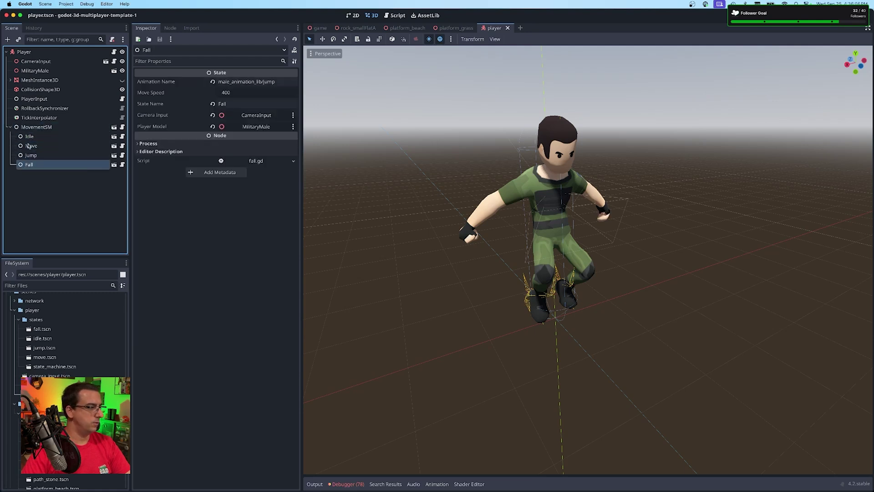
{"action": "left_click", "coordinate": [25, 99]}
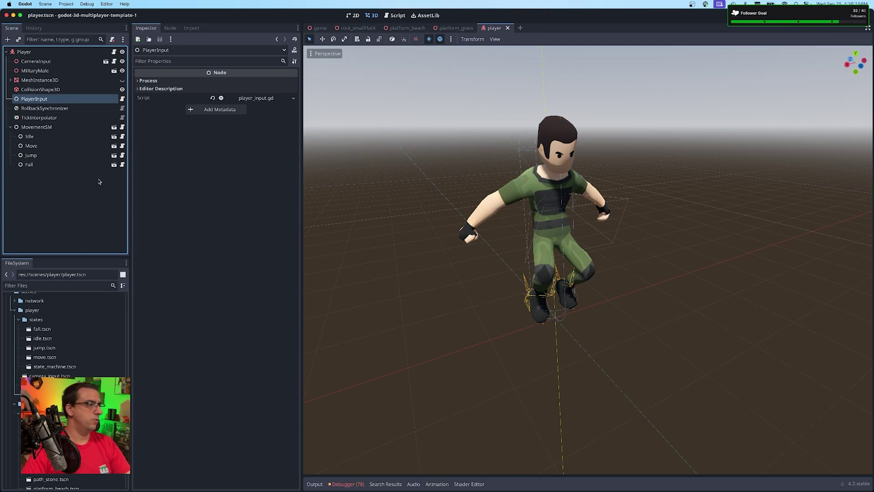
{"action": "left_click", "coordinate": [65, 218]}
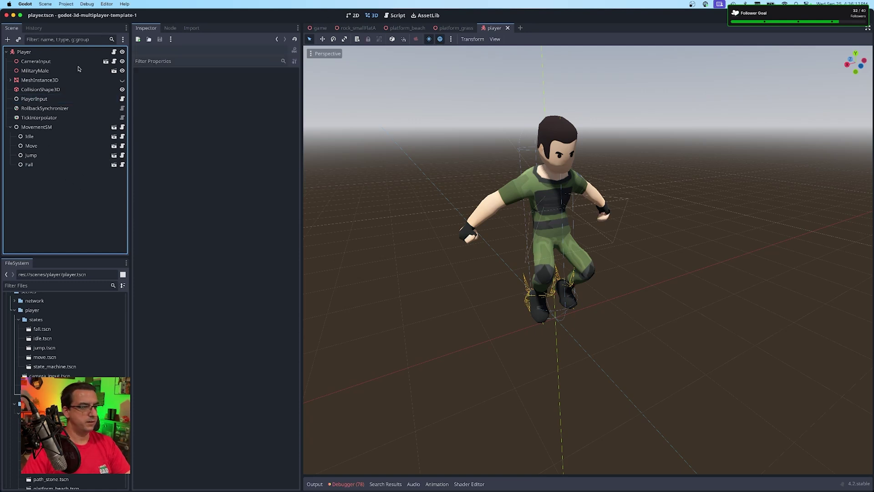
- Review the properties of CameraInput, the Player root, RollbackSynchronizer, TickInterpolator, PlayerInput and CollisionShape3D
{"action": "left_click", "coordinate": [36, 62]}
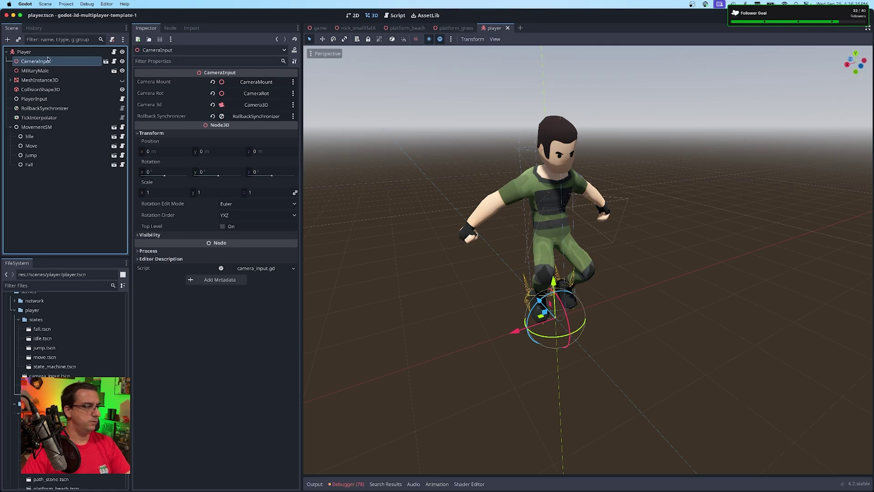
{"action": "left_click", "coordinate": [22, 52]}
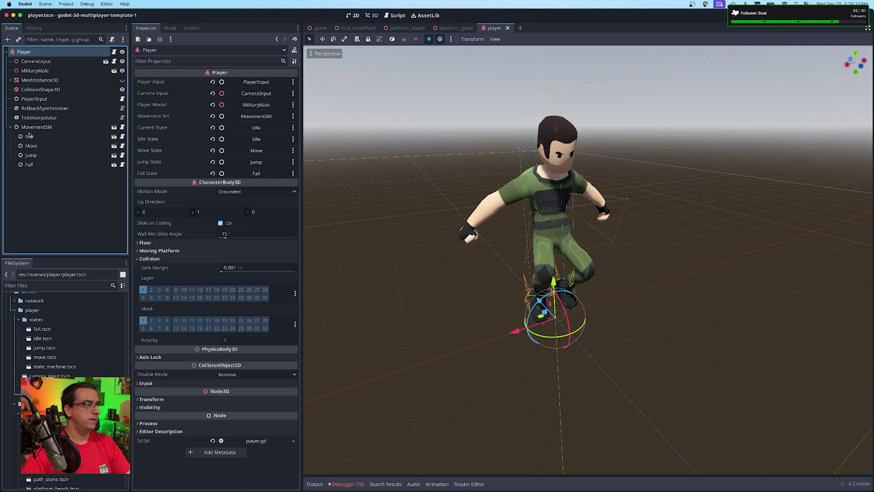
{"action": "left_click", "coordinate": [41, 109]}
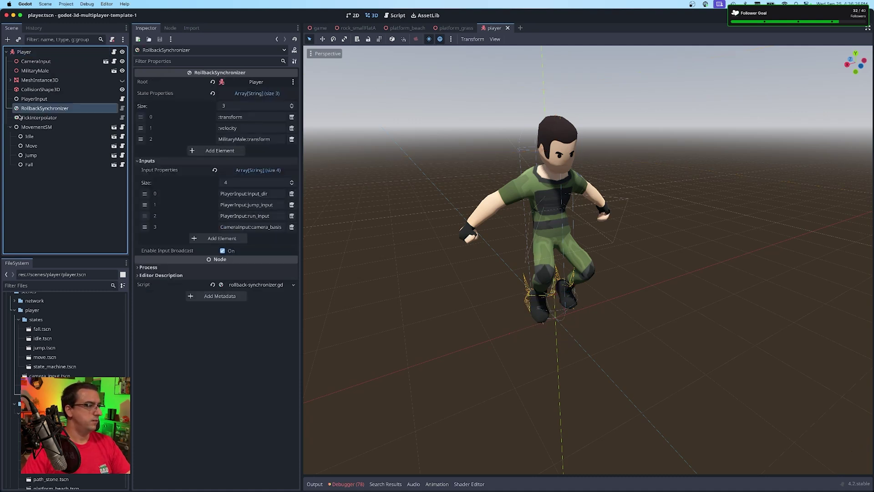
{"action": "left_click", "coordinate": [45, 119]}
{"action": "left_click", "coordinate": [36, 100]}
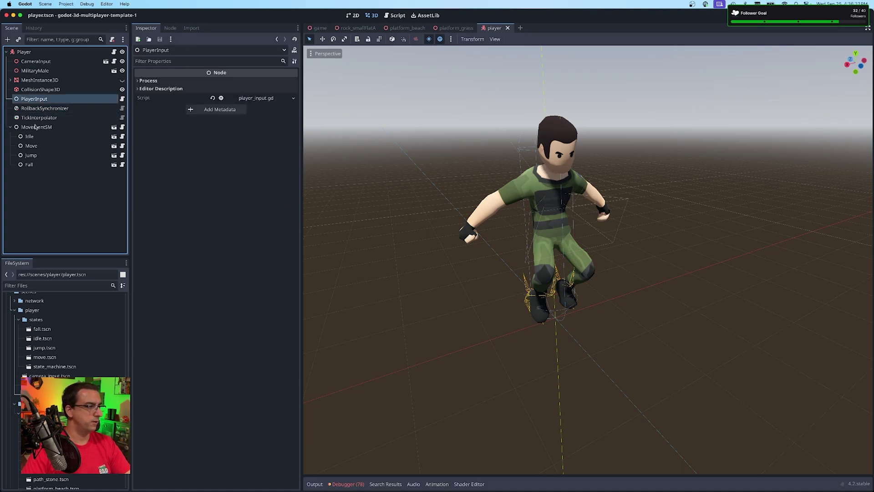
{"action": "left_click", "coordinate": [33, 89]}
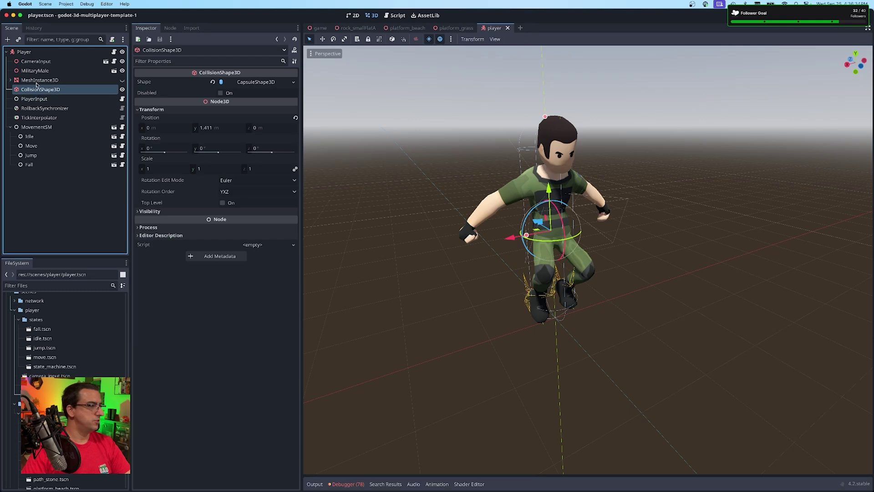
- Delete the hidden MeshInstance3D from the player scene and close the rock_smallFlatA, platform_beach and platform_grass scenes
{"action": "left_click", "coordinate": [36, 83]}
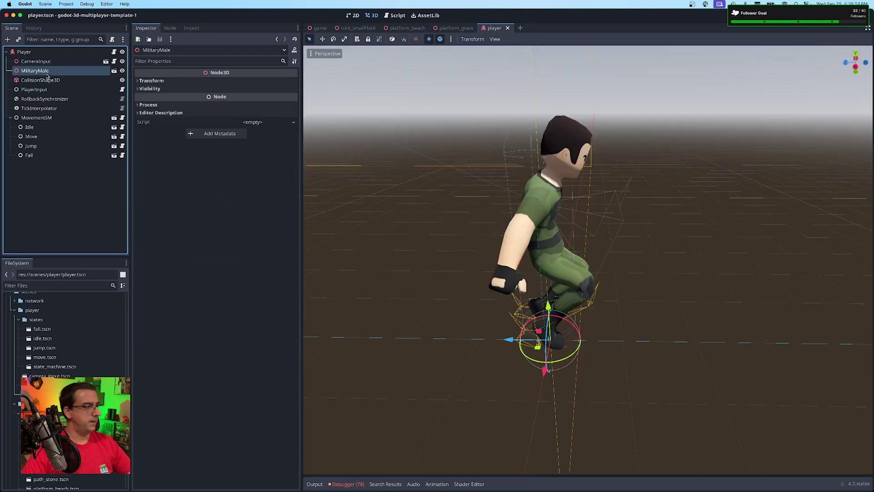
{"action": "mouse_move", "coordinate": [483, 182]}
{"action": "middle_mouse_down"}
{"action": "mouse_move", "coordinate": [319, 178]}
{"action": "mouse_move", "coordinate": [505, 218]}
{"action": "mouse_move", "coordinate": [490, 196]}
{"action": "middle_mouse_up"}
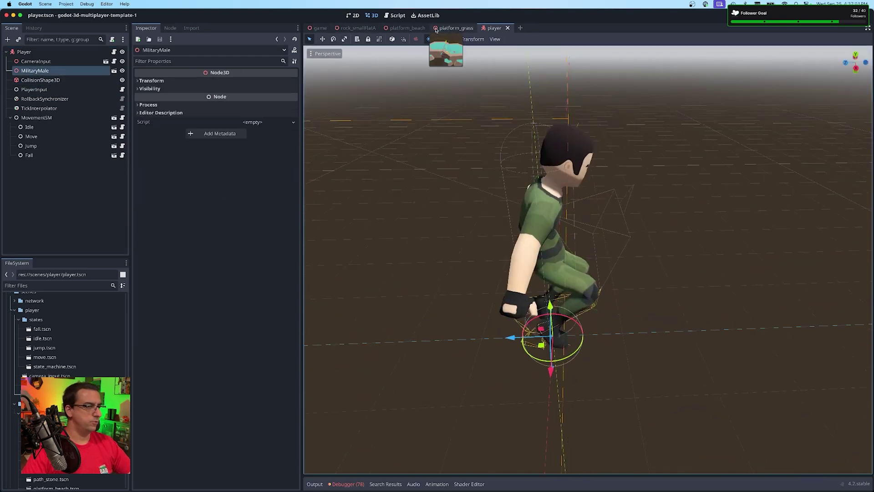
{"action": "left_click", "coordinate": [455, 28]}
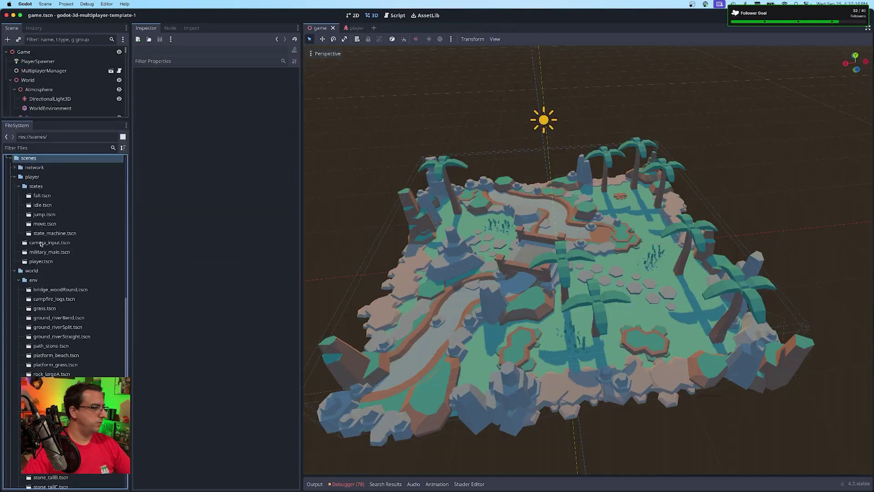
- Expand the network scenes folder, view the enet_network.tscn scene and close it again
{"action": "scroll", "coordinate": [28, 189], "scroll_direction": "up", "scroll_amount": 1}
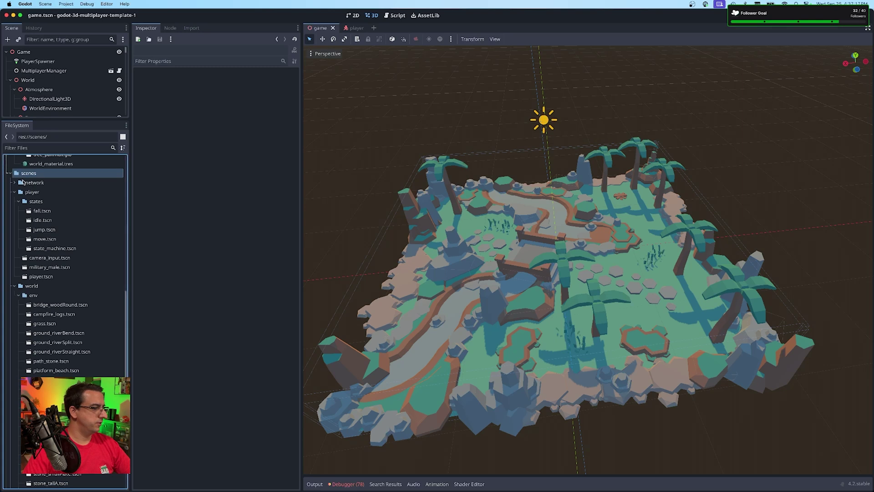
{"action": "left_click", "coordinate": [14, 182]}
{"action": "left_click", "coordinate": [47, 191]}
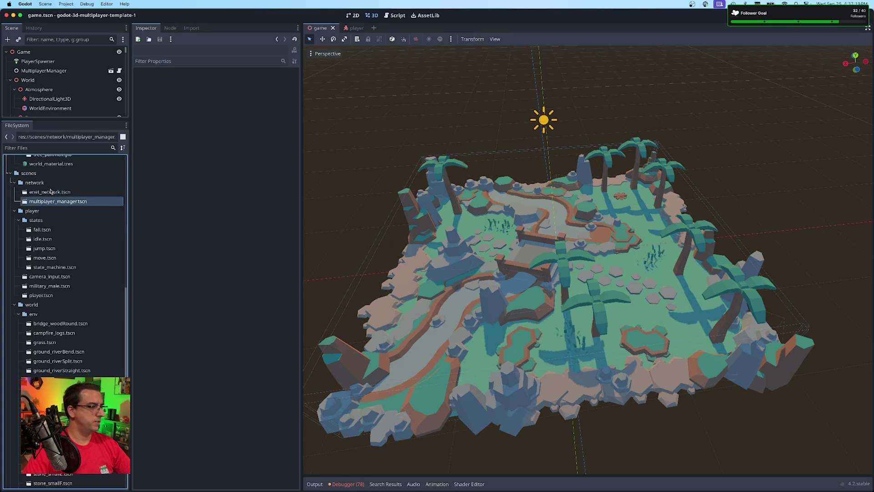
{"action": "double_click", "coordinate": [47, 193]}
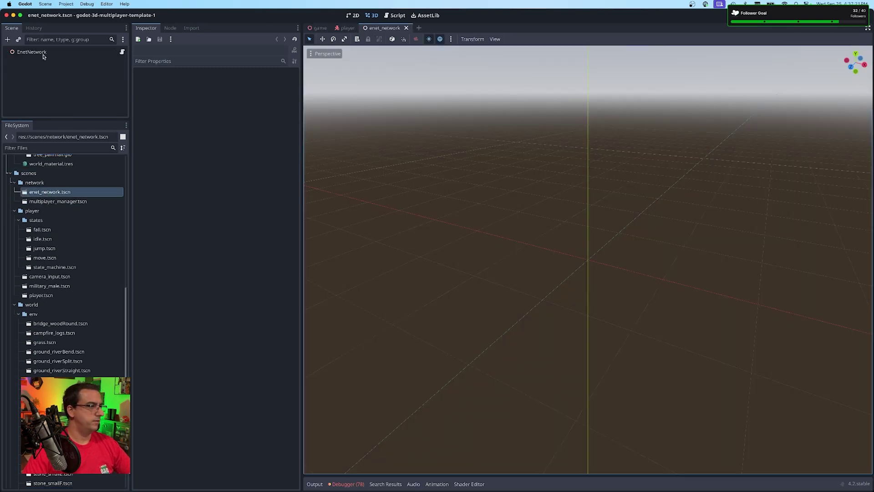
{"action": "left_click", "coordinate": [407, 28]}
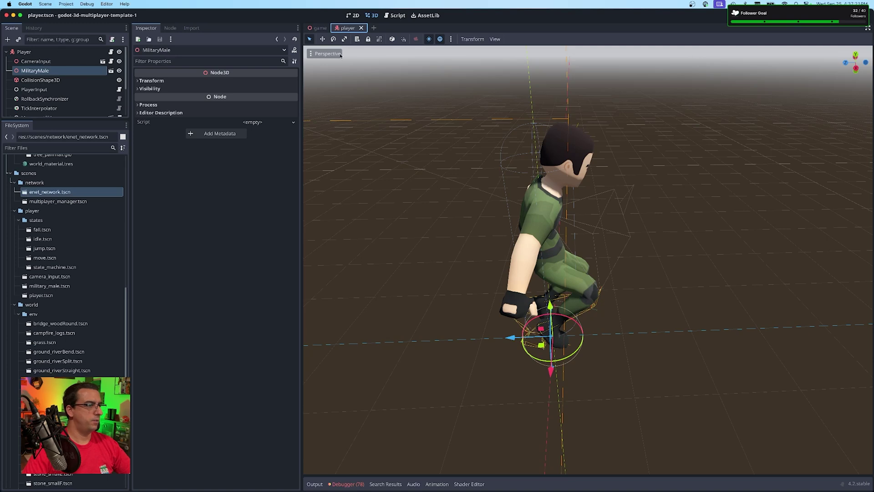
- Select the MultiplayerManager node in the game scene and review the multiplayer_manager.gd script, including its player spawning and connection functions
{"action": "left_click", "coordinate": [317, 28]}
{"action": "left_click", "coordinate": [29, 71]}
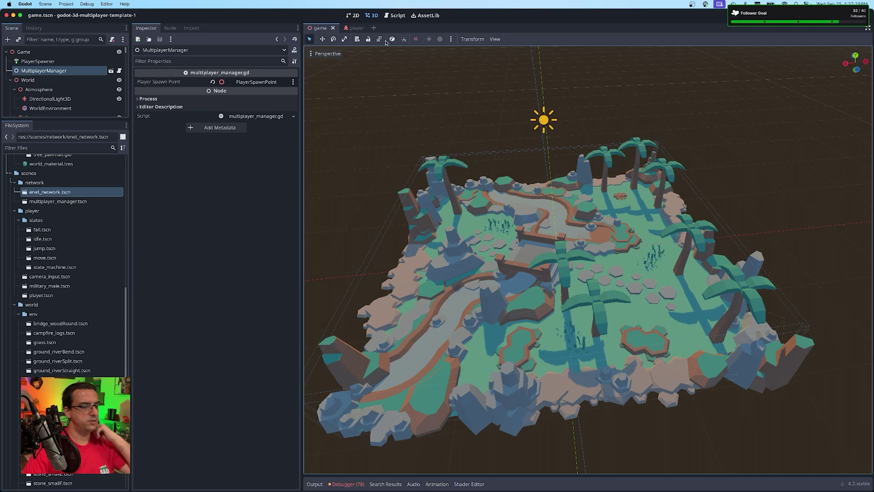
{"action": "left_click", "coordinate": [395, 15]}
{"action": "left_click", "coordinate": [340, 81]}
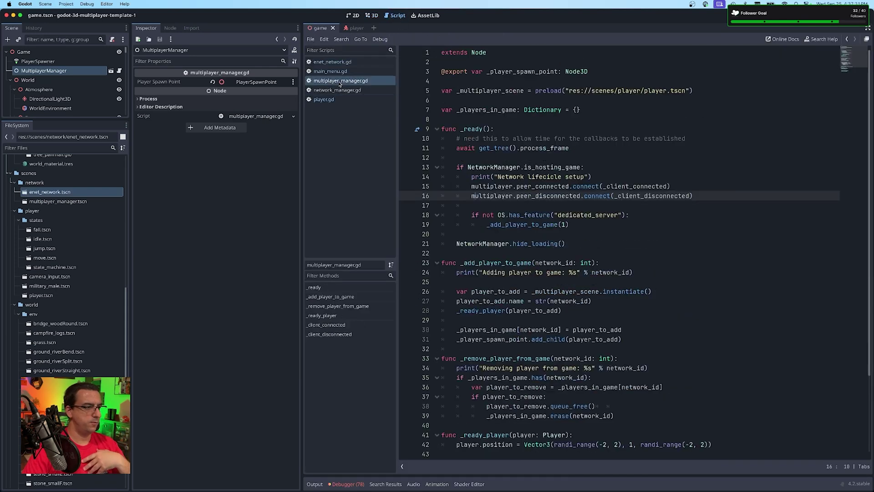
{"action": "scroll", "coordinate": [531, 216], "scroll_direction": "down", "scroll_amount": 3}
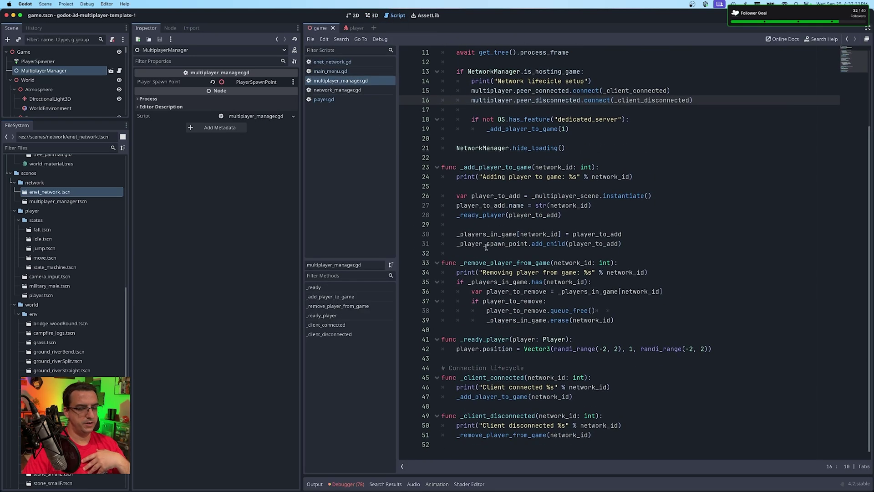
- Review the rest of multiplayer_manager.gd, the server and client peer functions in enet_network.gd, and the main_menu.gd script
{"action": "scroll", "coordinate": [499, 263], "scroll_direction": "up", "scroll_amount": 3}
{"action": "left_click_drag", "start_coordinate": [628, 157], "coordinate": [648, 223]}
{"action": "left_click", "coordinate": [648, 223]}
{"action": "left_click", "coordinate": [319, 62]}
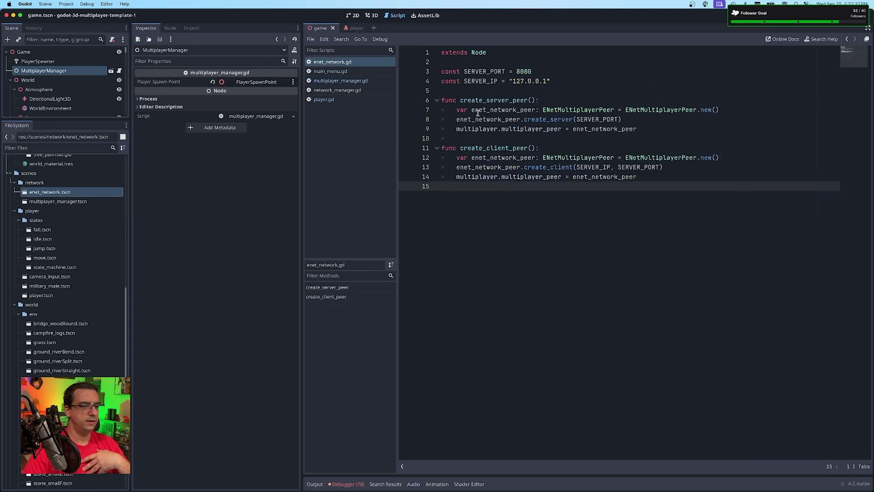
{"action": "left_click_drag", "start_coordinate": [608, 212], "coordinate": [469, 95]}
{"action": "left_click", "coordinate": [562, 180]}
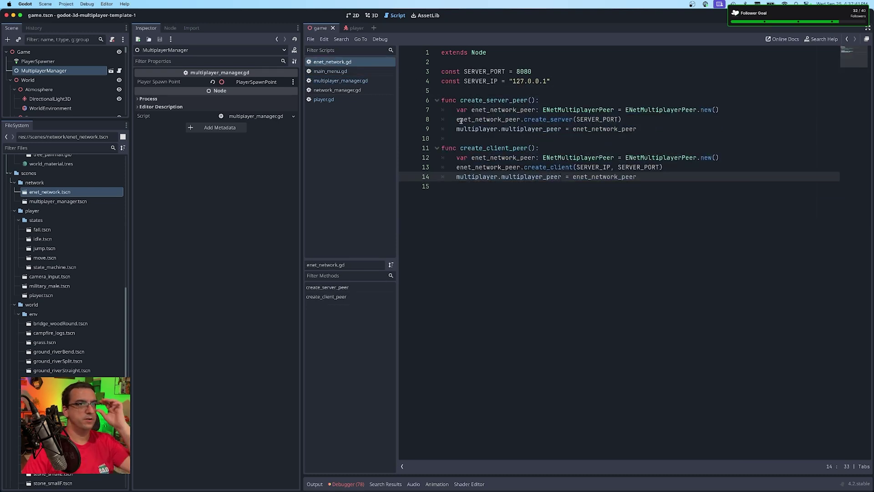
{"action": "left_click", "coordinate": [331, 71]}
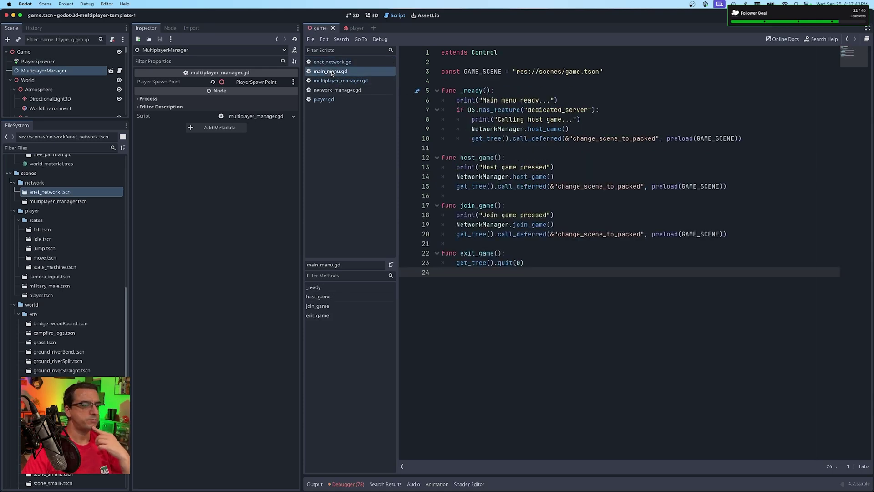
- Examine player.gd's _enter_tree authority setup, its _ready function and the start of the _rollback_tick function
{"action": "left_click", "coordinate": [324, 99]}
{"action": "scroll", "coordinate": [577, 175], "scroll_direction": "down", "scroll_amount": 5}
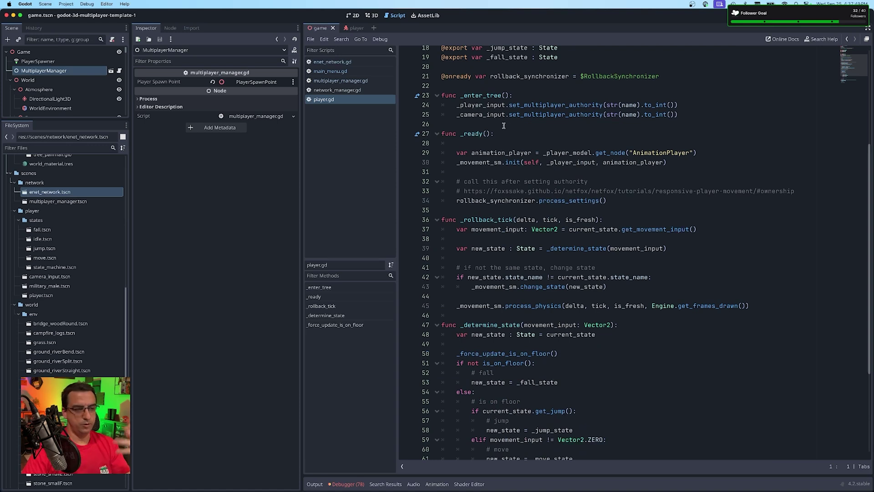
{"action": "left_click_drag", "start_coordinate": [503, 126], "coordinate": [438, 87]}
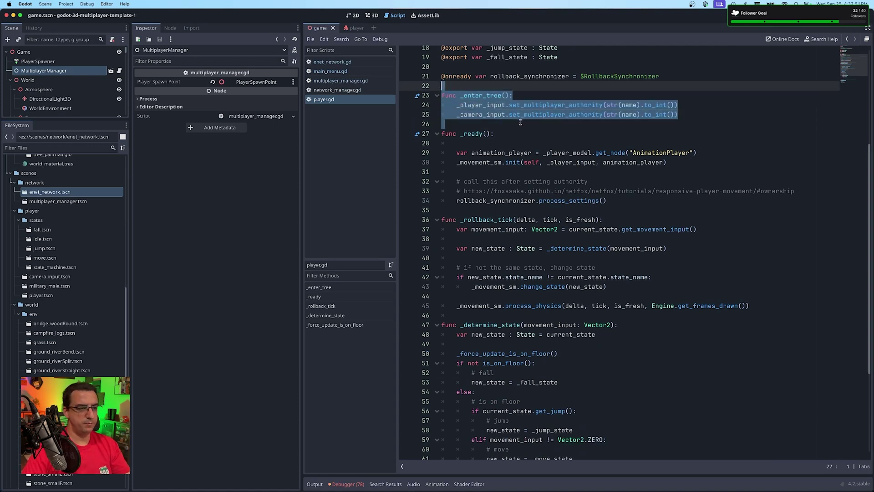
{"action": "left_click_drag", "start_coordinate": [517, 143], "coordinate": [510, 210]}
{"action": "scroll", "coordinate": [507, 153], "scroll_direction": "down", "scroll_amount": 3}
{"action": "left_click", "coordinate": [491, 144]}
{"action": "mouse_move", "coordinate": [479, 139]}
{"action": "left_mouse_down"}
{"action": "mouse_move", "coordinate": [583, 240]}
{"action": "mouse_move", "coordinate": [469, 142]}
{"action": "left_mouse_up"}
{"action": "left_click", "coordinate": [583, 241]}
{"action": "left_click", "coordinate": [470, 142]}
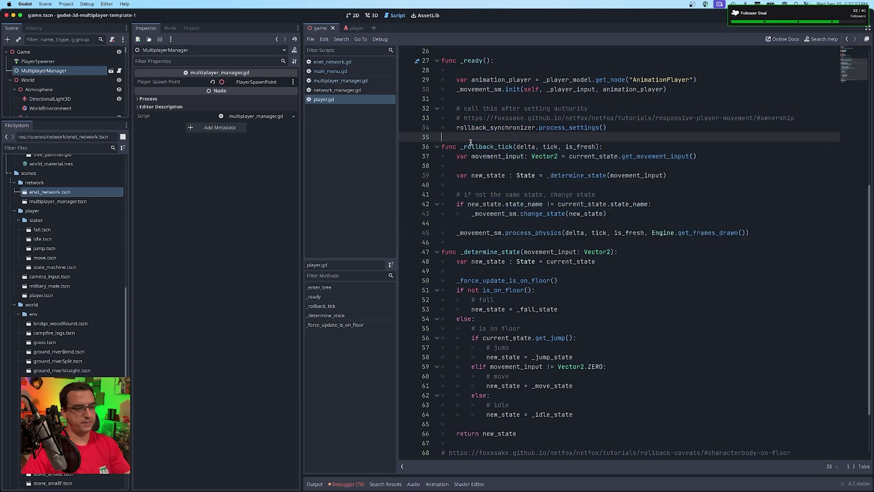
- Examine the _determine_state function in player.gd and how it chooses between fall, jump, move and idle states
{"action": "scroll", "coordinate": [530, 212], "scroll_direction": "down", "scroll_amount": 3}
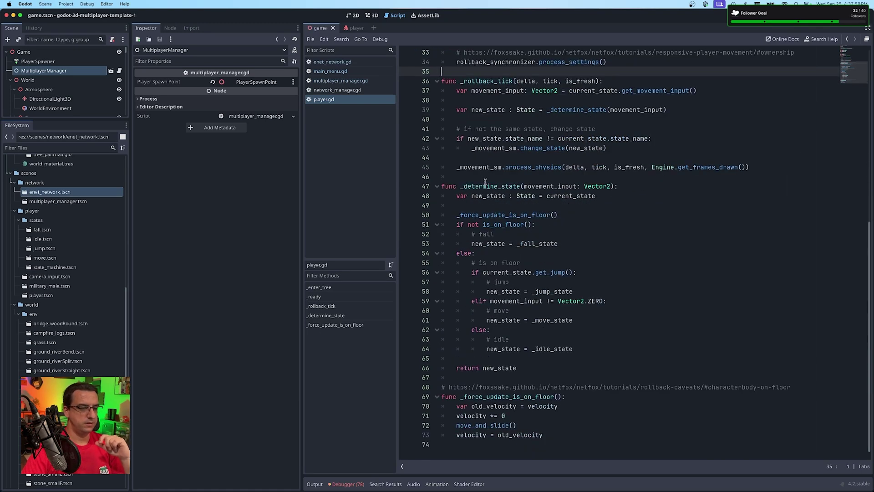
{"action": "left_click", "coordinate": [490, 180]}
{"action": "mouse_move", "coordinate": [486, 180]}
{"action": "left_mouse_down"}
{"action": "mouse_move", "coordinate": [542, 228]}
{"action": "mouse_move", "coordinate": [579, 379]}
{"action": "mouse_move", "coordinate": [549, 371]}
{"action": "mouse_move", "coordinate": [482, 186]}
{"action": "left_mouse_up"}
{"action": "left_click", "coordinate": [579, 378]}
{"action": "double_click", "coordinate": [485, 186]}
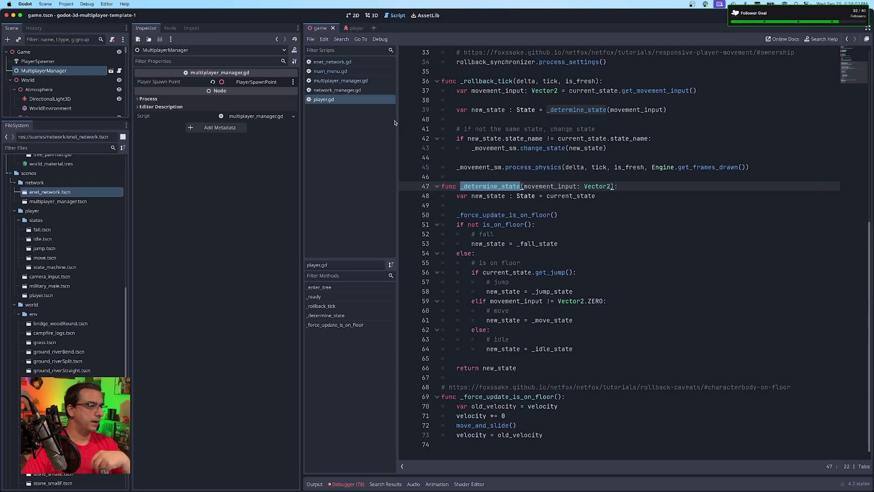
- Collapse the world folder inside the project's scenes folder
{"action": "scroll", "coordinate": [68, 273], "scroll_direction": "up", "scroll_amount": 5}
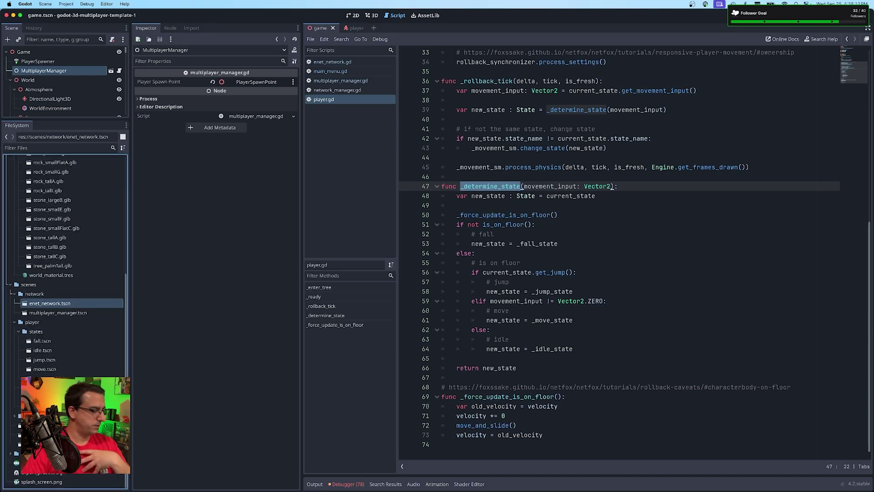
{"action": "left_click", "coordinate": [32, 416]}
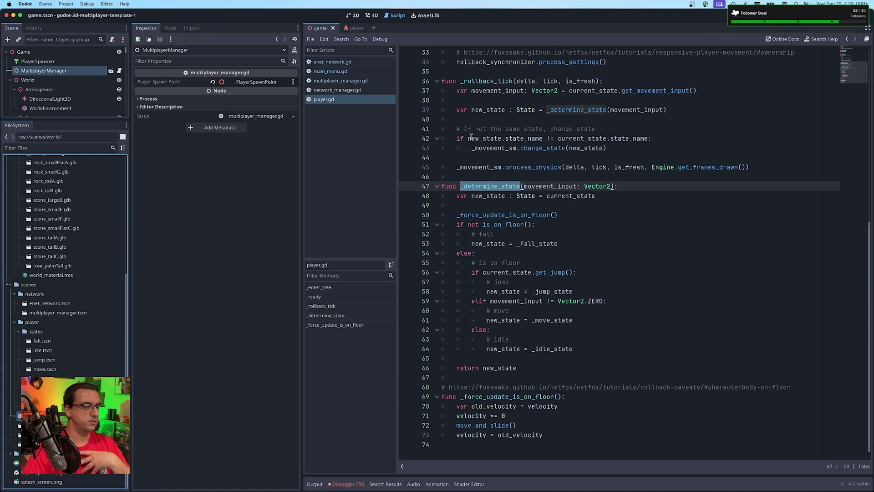
- Look through the network_manager.gd, multiplayer_manager.gd and main_menu.gd scripts once more
{"action": "scroll", "coordinate": [486, 149], "scroll_direction": "up", "scroll_amount": 10}
{"action": "left_click", "coordinate": [343, 93]}
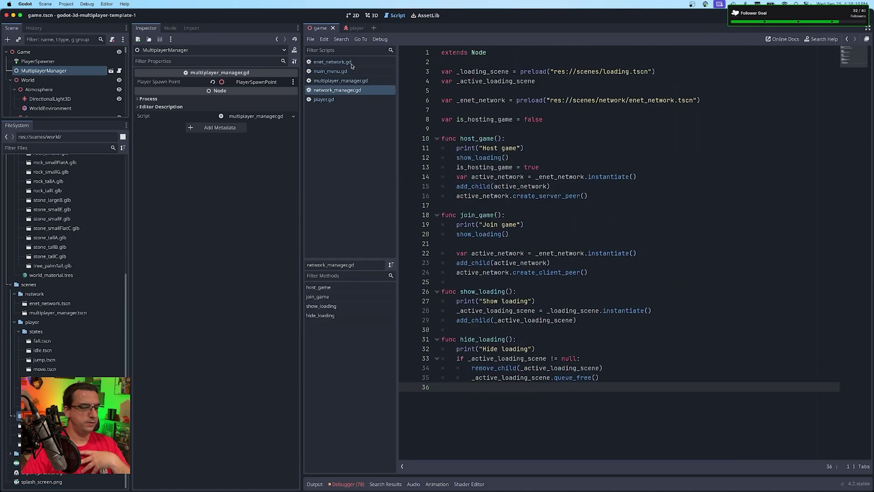
{"action": "left_click", "coordinate": [335, 81]}
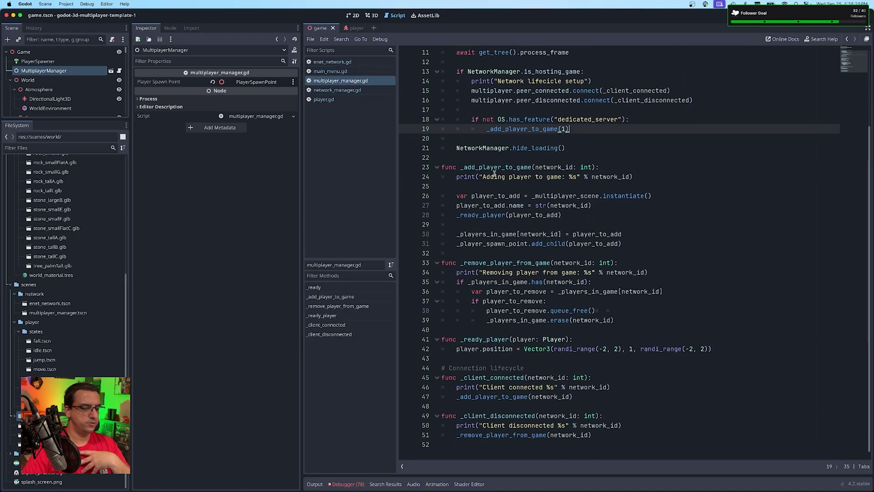
{"action": "left_click", "coordinate": [330, 71]}
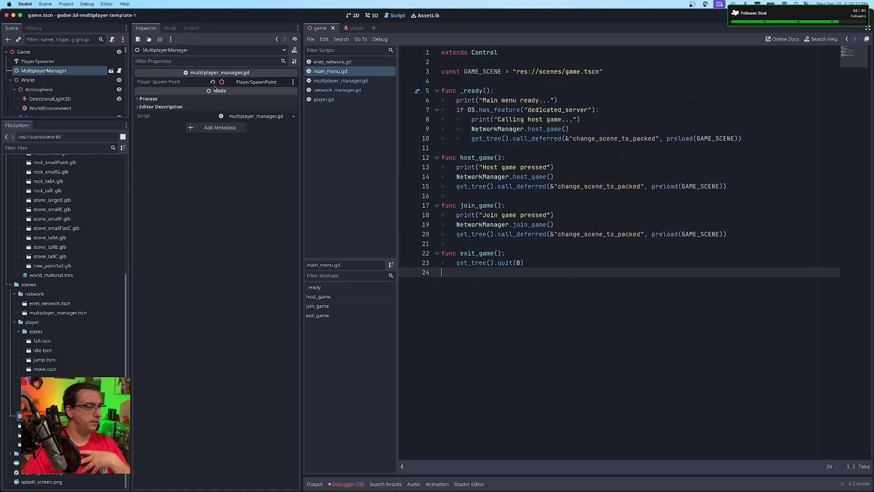
- Collapse the env subfolder and the world folder inside the project's assets folder
{"action": "scroll", "coordinate": [54, 299], "scroll_direction": "up", "scroll_amount": 5}
{"action": "left_click", "coordinate": [19, 226]}
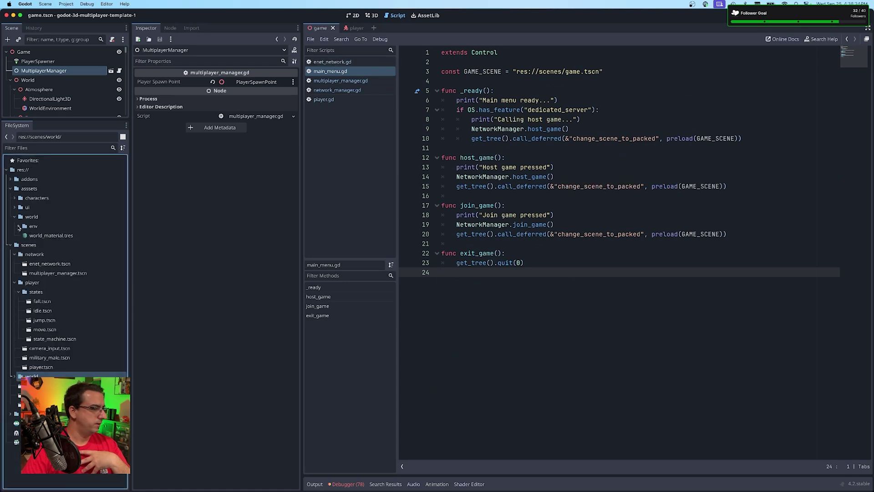
{"action": "left_click", "coordinate": [14, 218]}
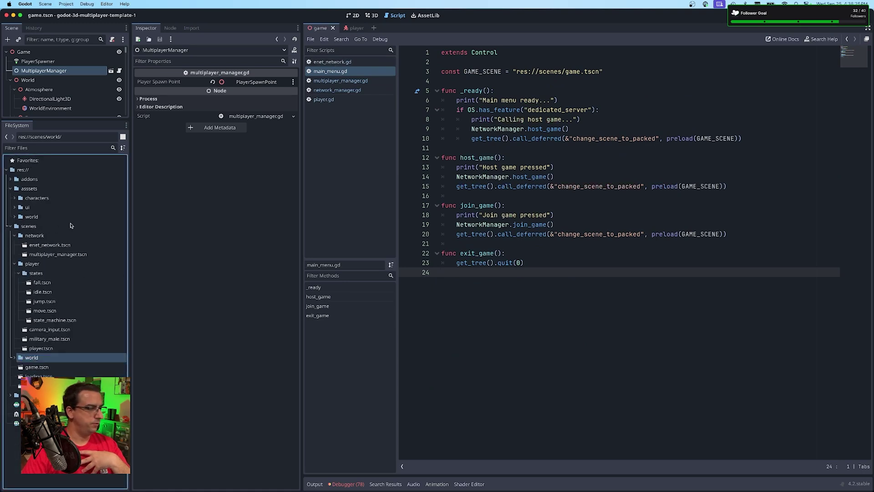
- Show the game scene in the 3D view and inspect the finished island from several angles
{"action": "left_click", "coordinate": [373, 15]}
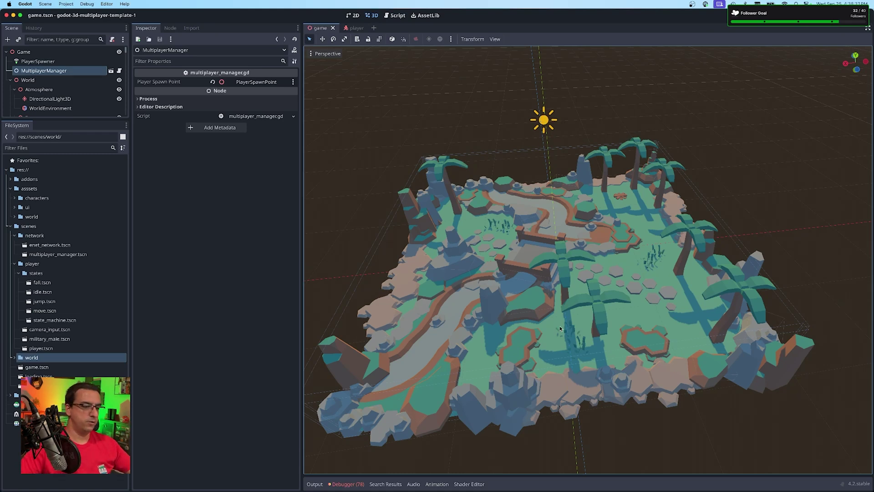
{"action": "middle_click_drag", "start_coordinate": [561, 328], "coordinate": [543, 334]}
{"action": "middle_click_drag", "start_coordinate": [643, 295], "coordinate": [621, 282]}
{"action": "middle_click_drag", "start_coordinate": [557, 221], "coordinate": [436, 190]}
{"action": "middle_click_drag", "start_coordinate": [669, 277], "coordinate": [601, 284]}
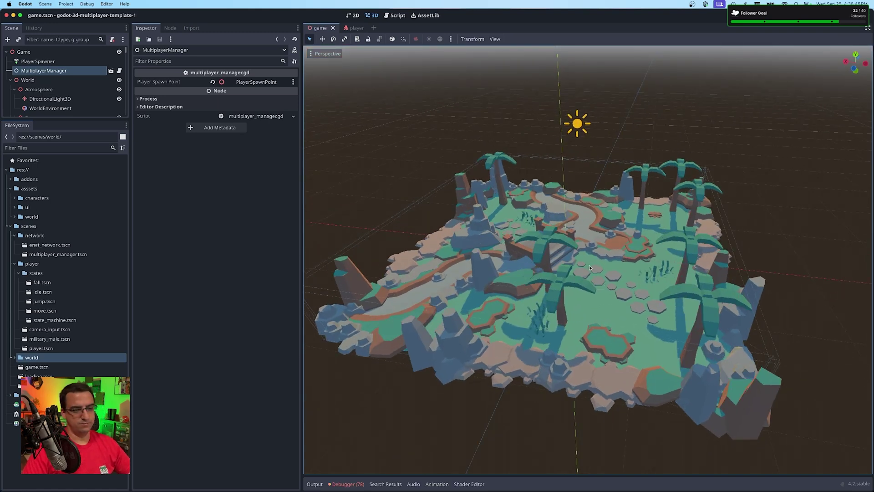
{"action": "middle_click_drag", "start_coordinate": [586, 273], "coordinate": [668, 322]}
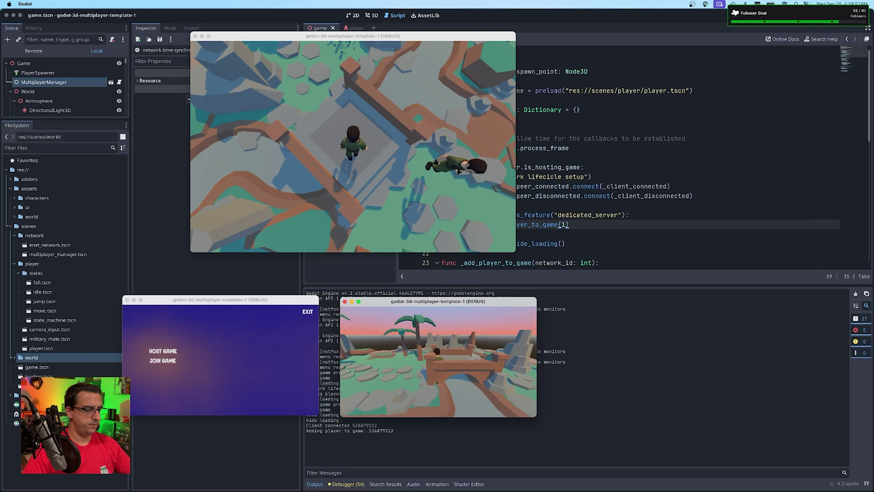
- Test movement in the two connected game instances by walking a player across the island to the other player
{"action": "key", "text": "s"}
{"action": "key", "text": "super+Tab"}
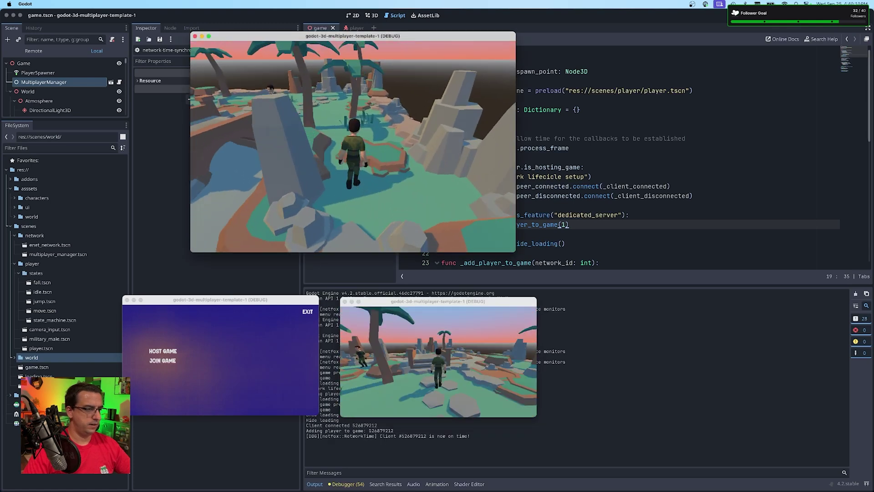
{"action": "key", "text": "w"}
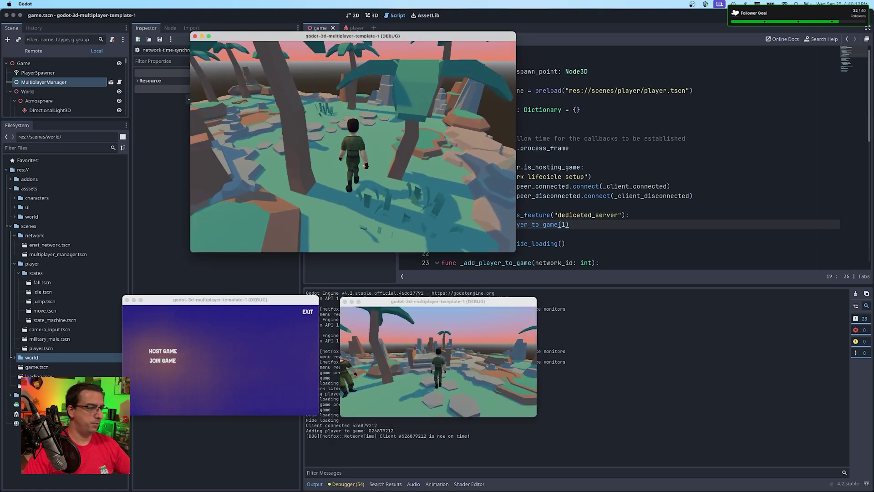
{"action": "key", "text": "w"}
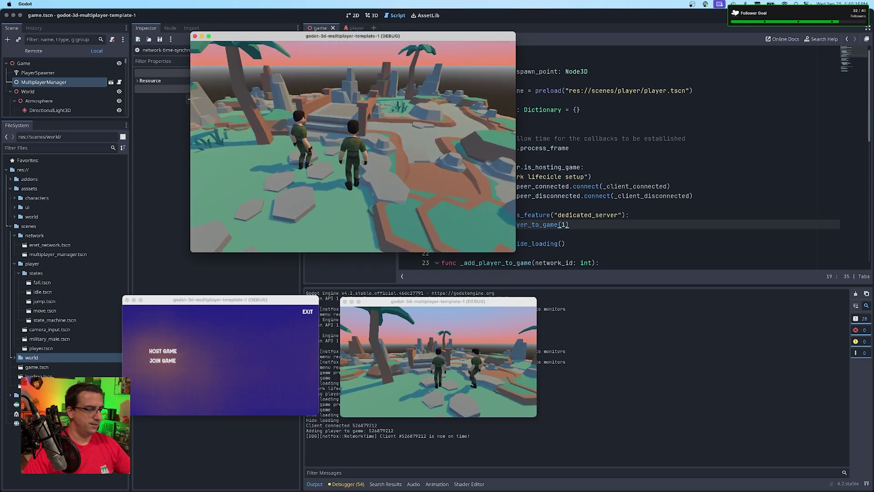
- Join the hosted game from the third instance and walk a player over the stepping stones towards the bridge
{"action": "key", "text": "super+Tab"}
{"action": "left_click", "coordinate": [162, 361]}
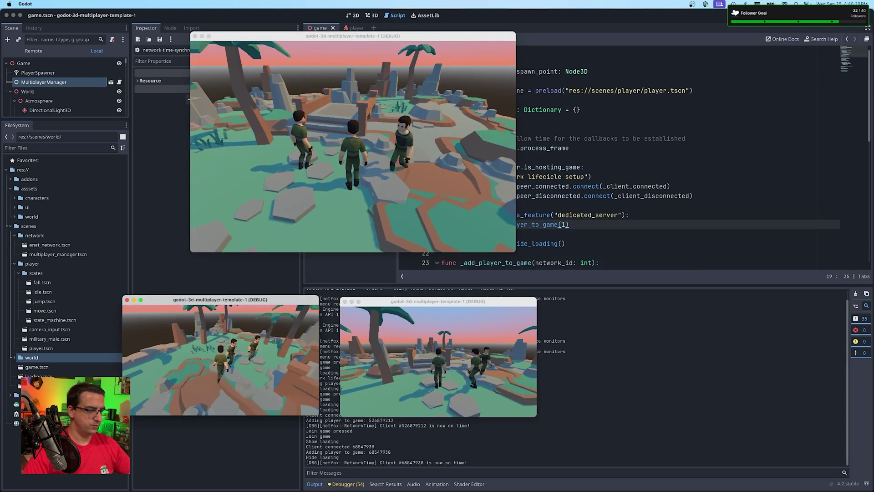
{"action": "key", "text": "w"}
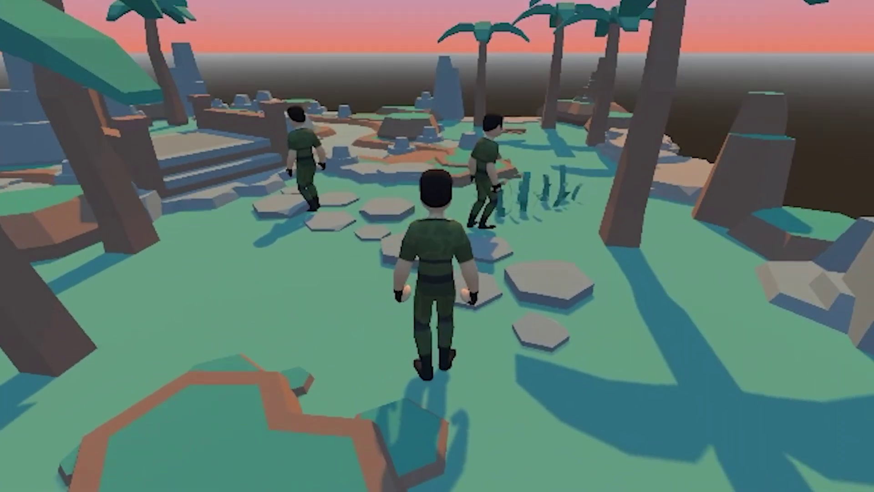
{"action": "key", "text": "w"}
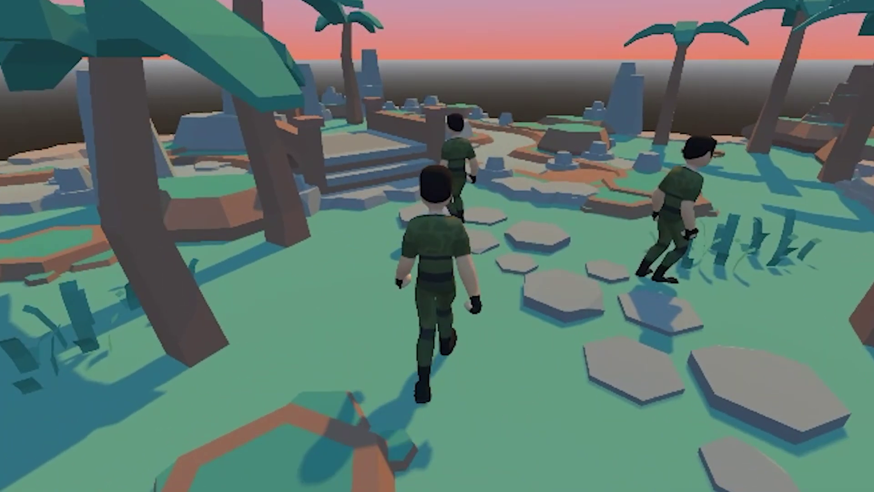
{"action": "key", "text": "w"}
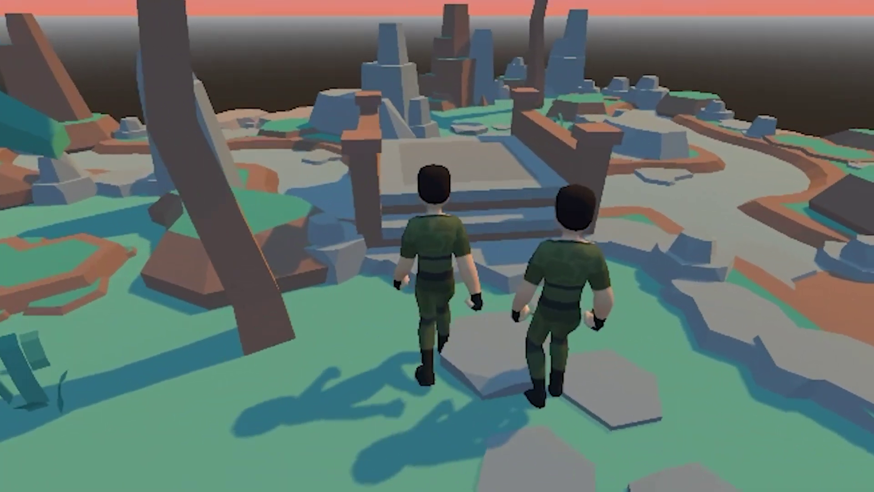
- Test jumping by running the player onto the bridge and leaping along its railing
{"action": "key", "text": "space"}
{"action": "key", "text": "w"}
{"action": "key", "text": "space"}
{"action": "key", "text": "w"}
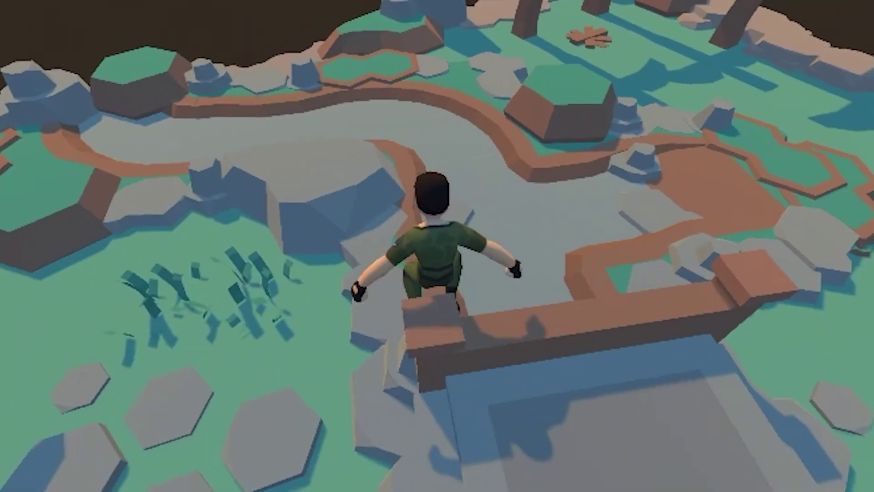
{"action": "key", "text": "space"}
{"action": "key", "text": "w"}
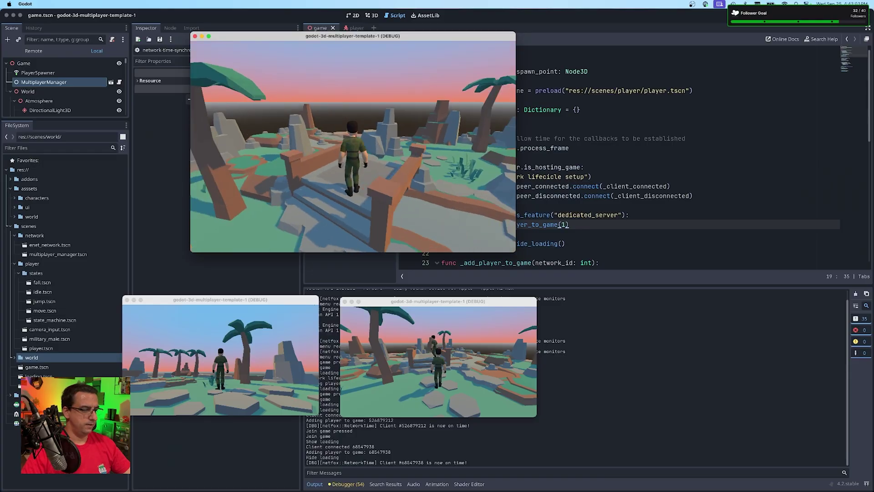
- Jump on the bridge in the large game window and walk the player back across the grass past the others
{"action": "key", "text": "w"}
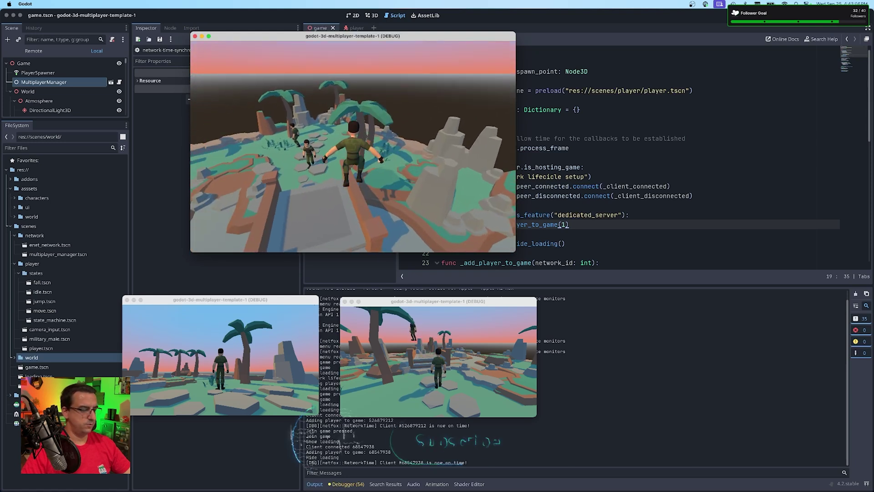
{"action": "key", "text": "space"}
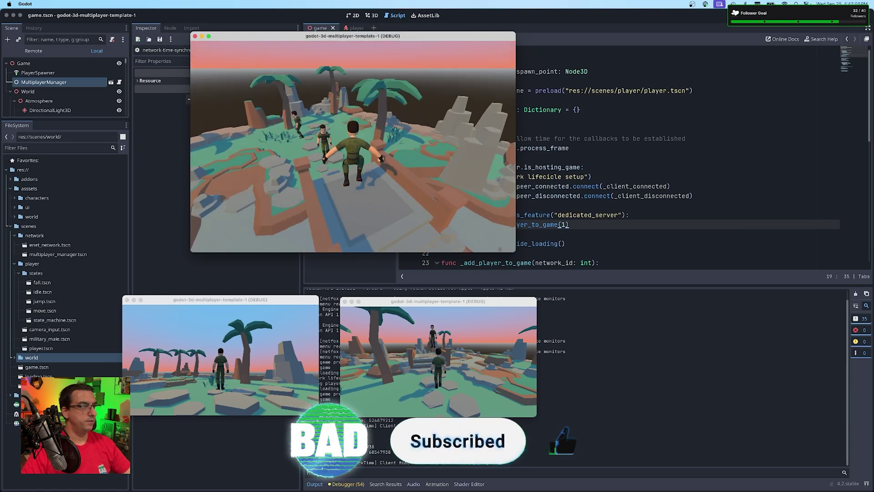
{"action": "key", "text": "w"}
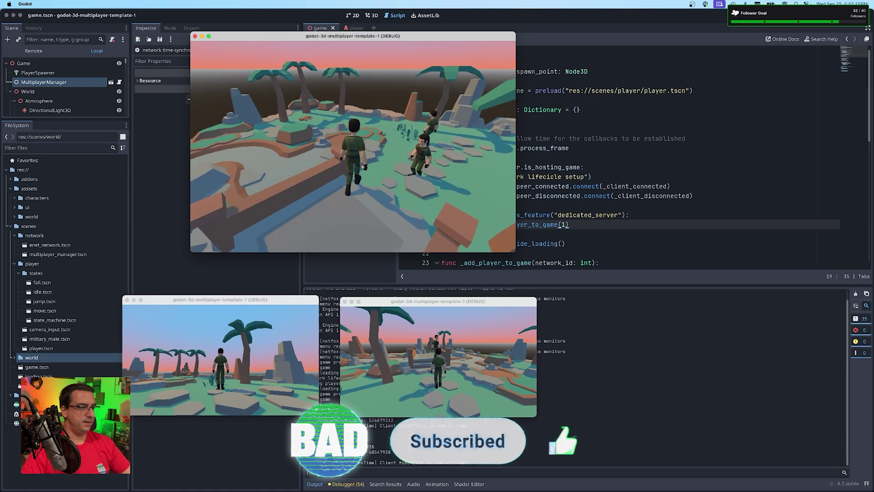
{"action": "key", "text": "w"}
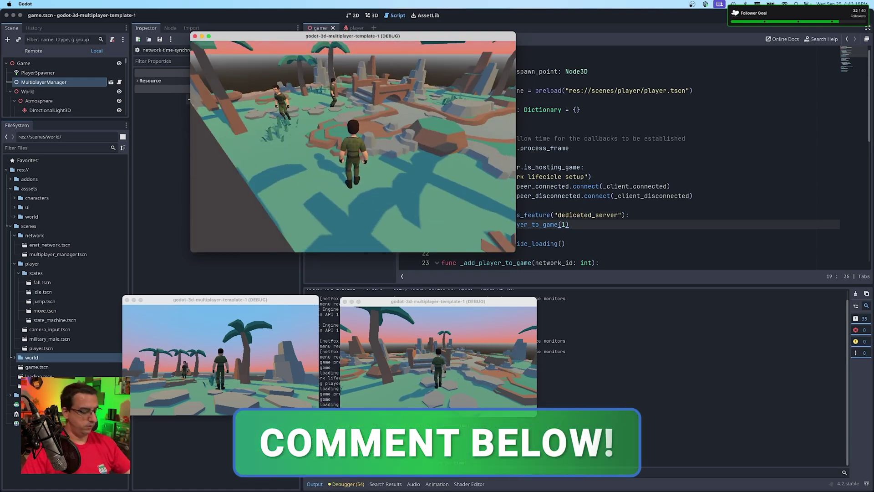
{"action": "key", "text": "w"}
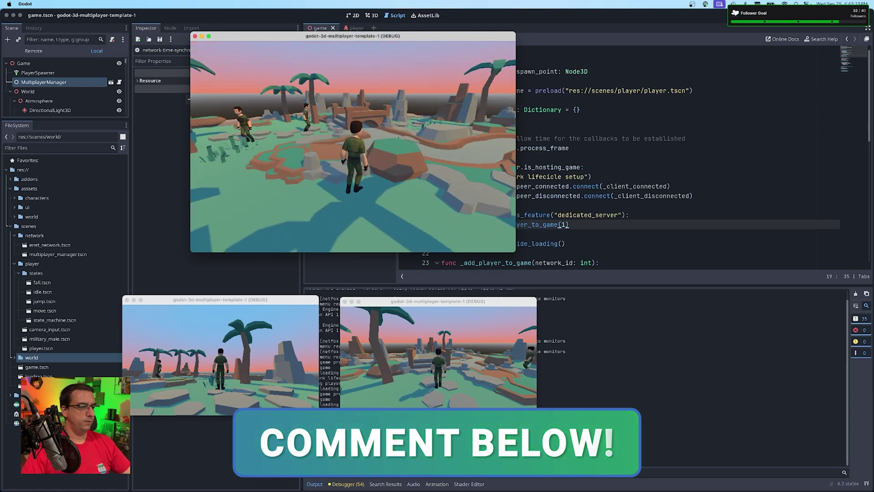
- Walk the third instance's player across the island and switch back to the Godot editor
{"action": "key", "text": "super+Tab"}
{"action": "key", "text": "w"}
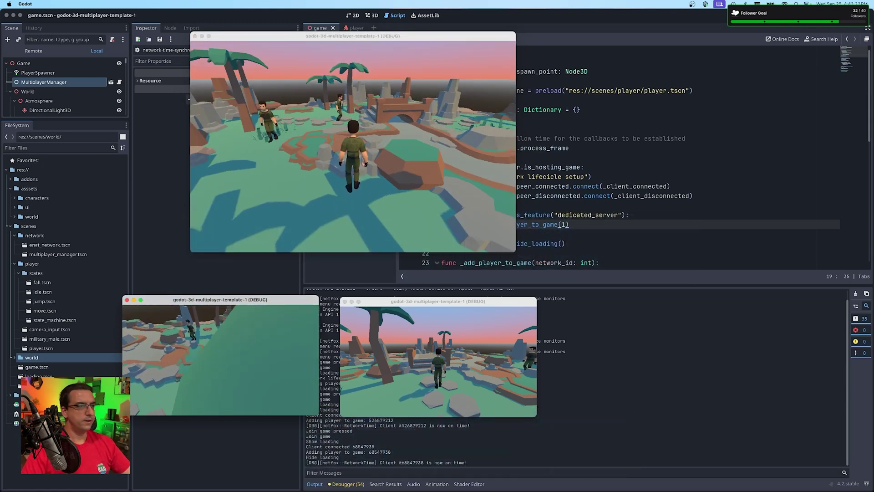
{"action": "key", "text": "super+Tab"}
{"action": "key", "text": "super+Tab"}
{"action": "key", "text": "super+Tab"}
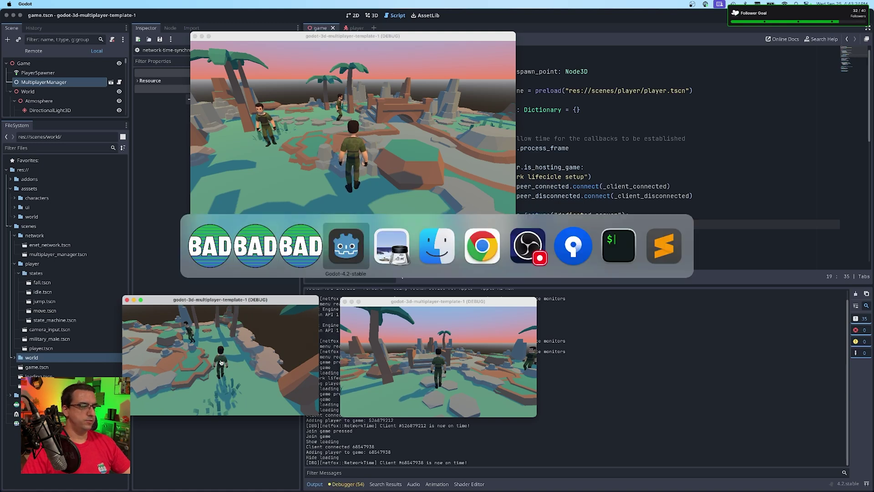